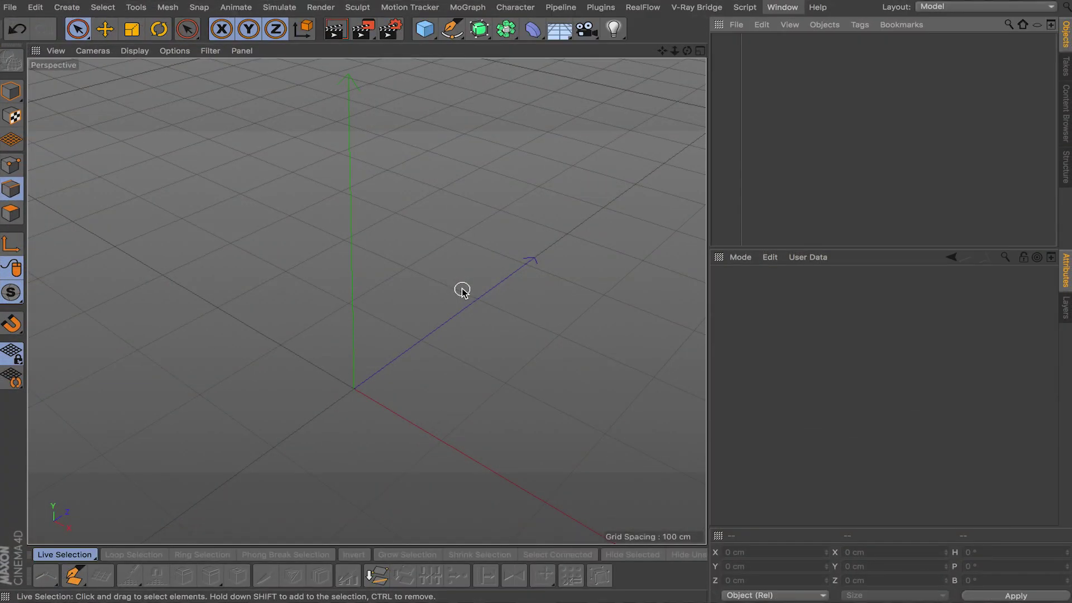
Add a cube primitive and convert it into an editable polygon object.
alt+drag(461, 290, 455, 340)
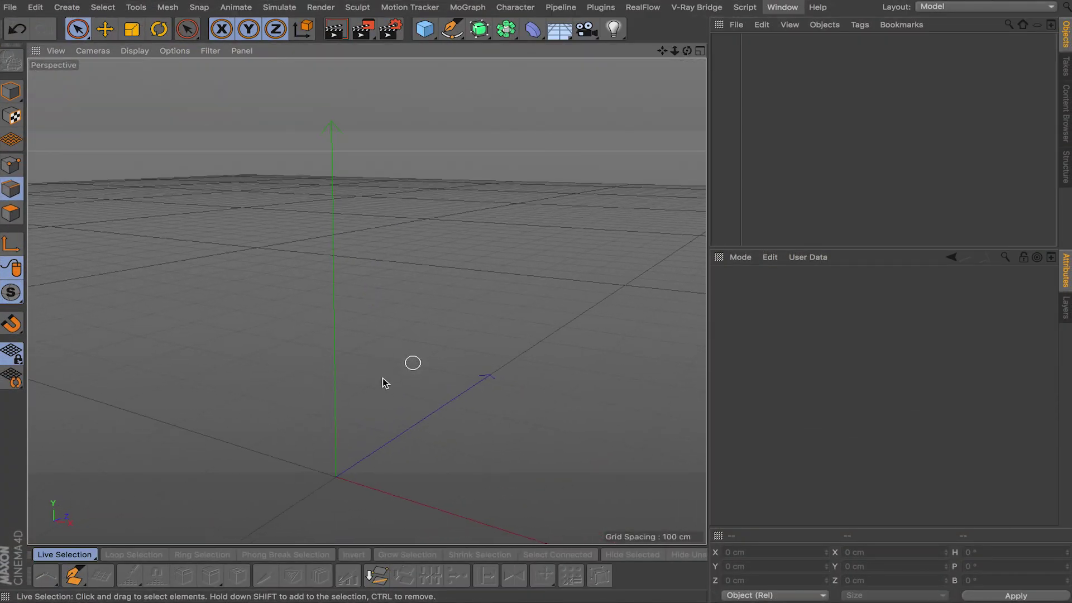
alt+drag(345, 374, 465, 334)
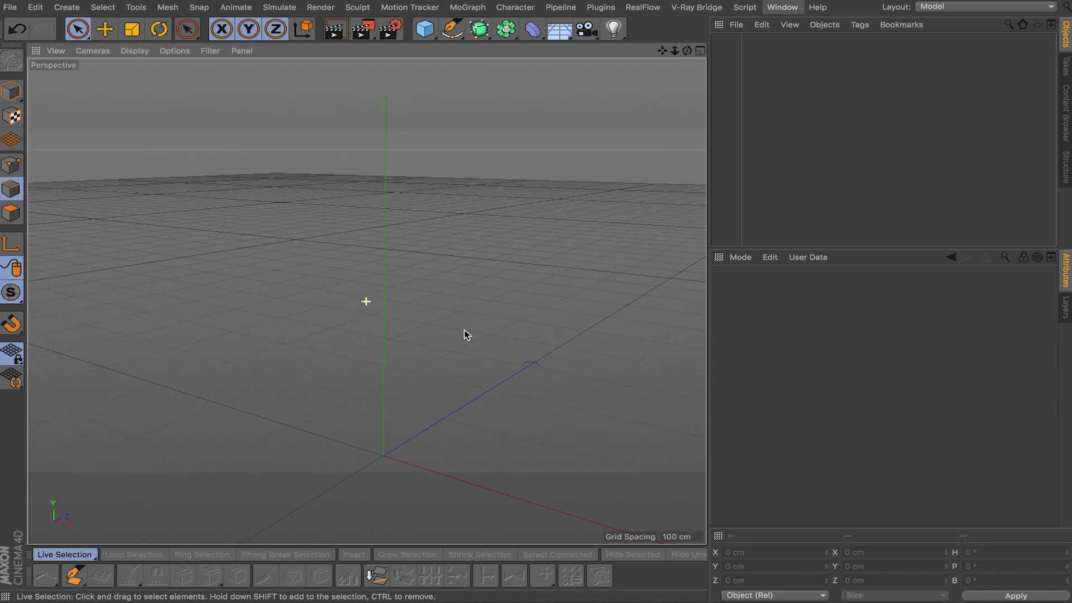
click(464, 330)
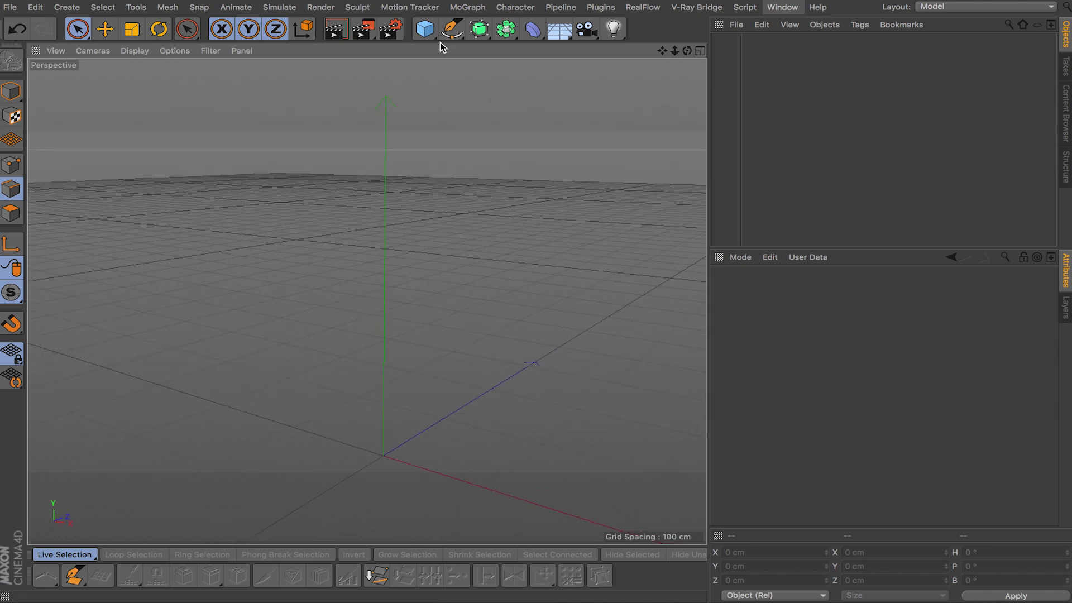
click(429, 32)
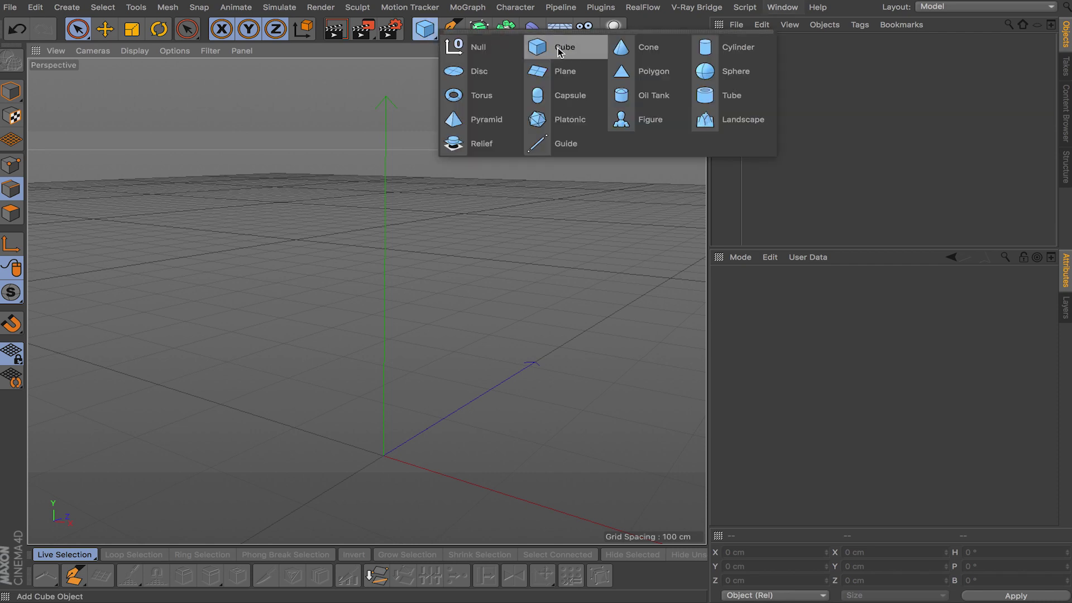
click(558, 48)
alt+drag(342, 427, 324, 232)
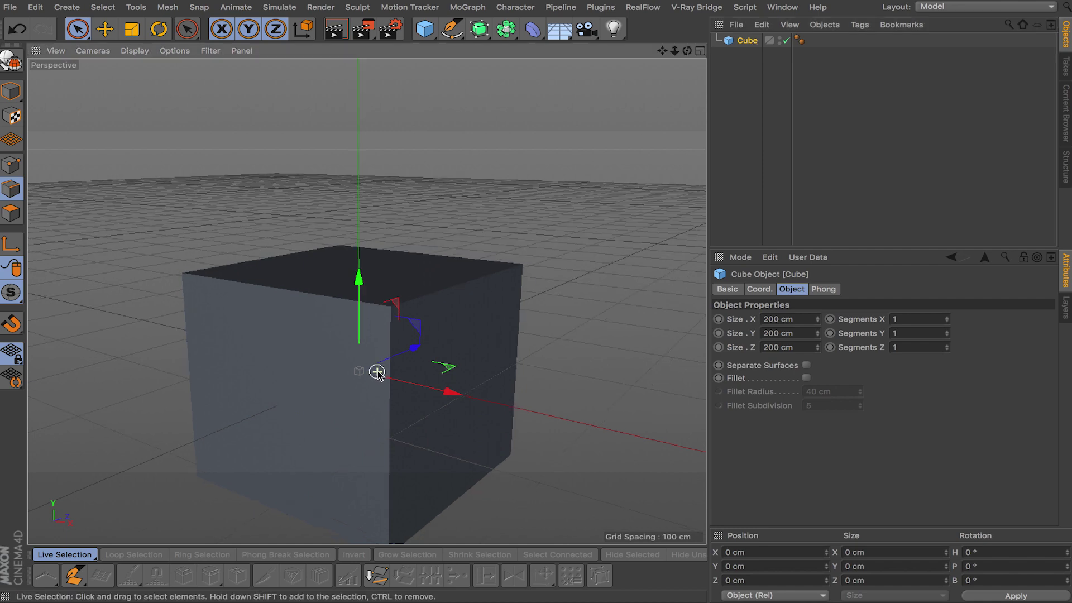
scroll(376, 371, down, 4)
scroll(438, 298, down, 1)
key(c)
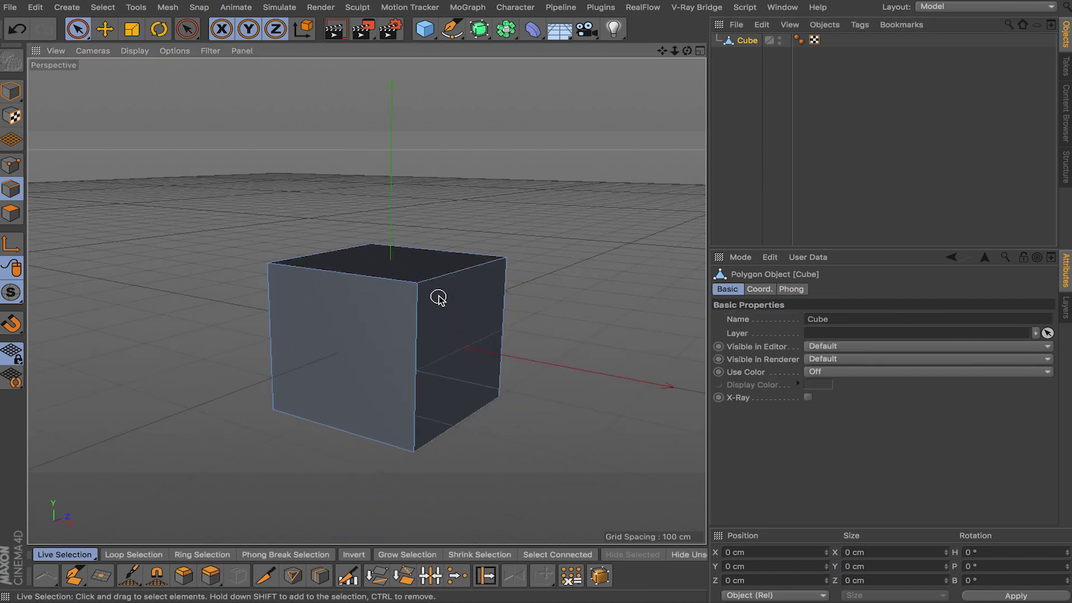
Select all the cube's points with Rectangle Selection and run Optimize on them.
alt+drag(496, 334, 500, 276)
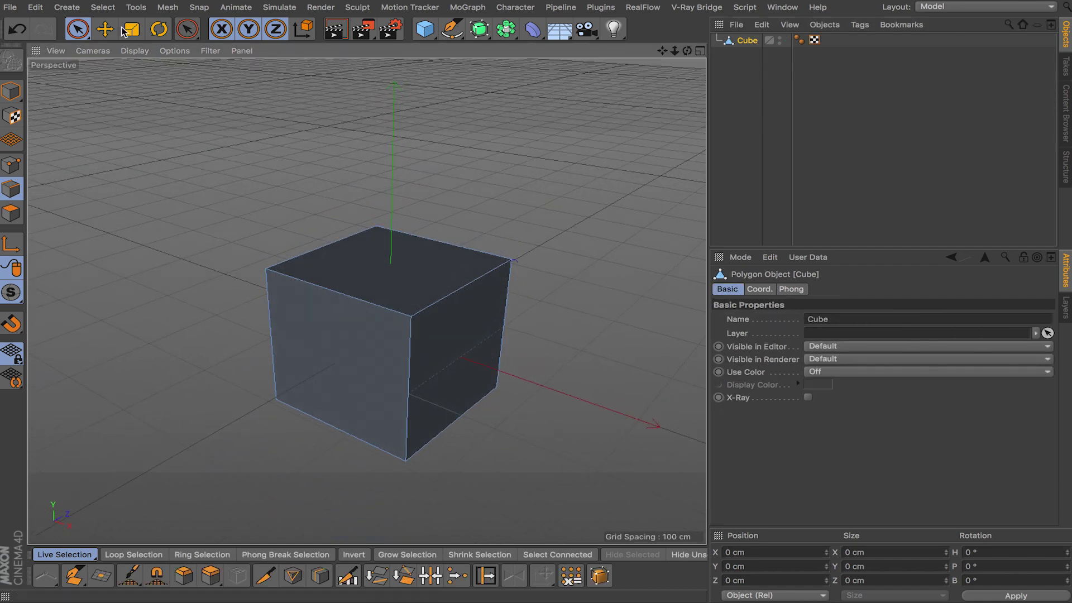
click(78, 29)
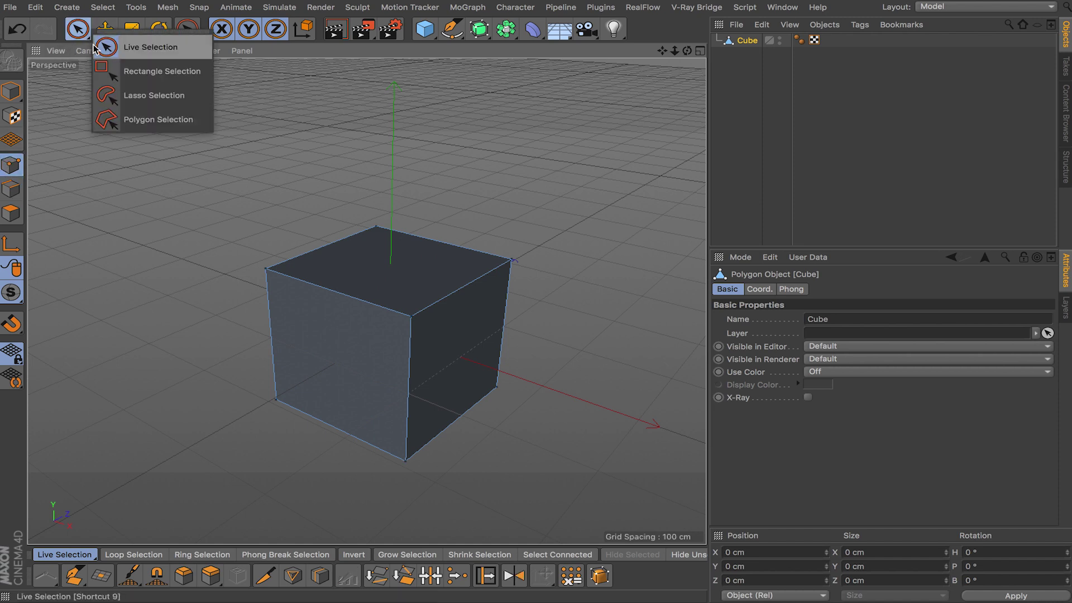
click(156, 67)
drag(197, 139, 564, 476)
right_click(559, 411)
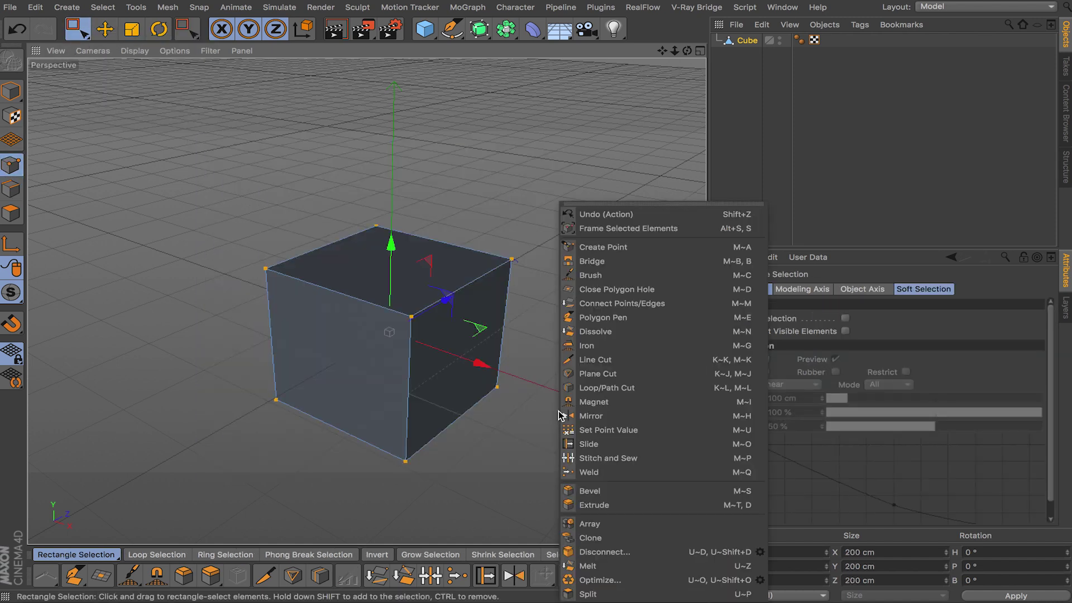
click(614, 577)
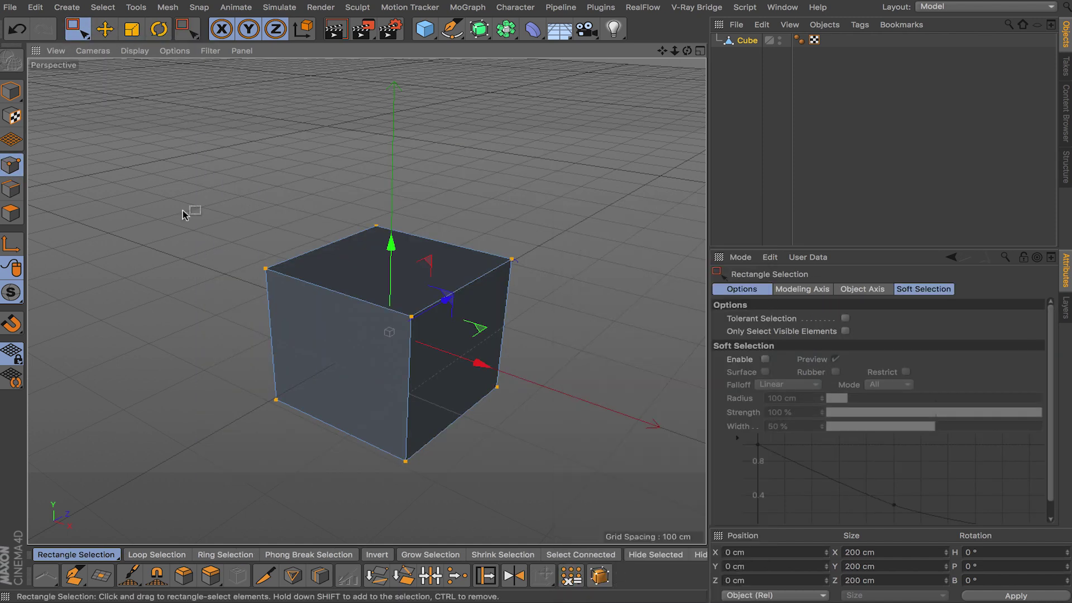
Select the cube's top polygon and inset it slightly with Extrude Inner.
click(77, 29)
click(144, 44)
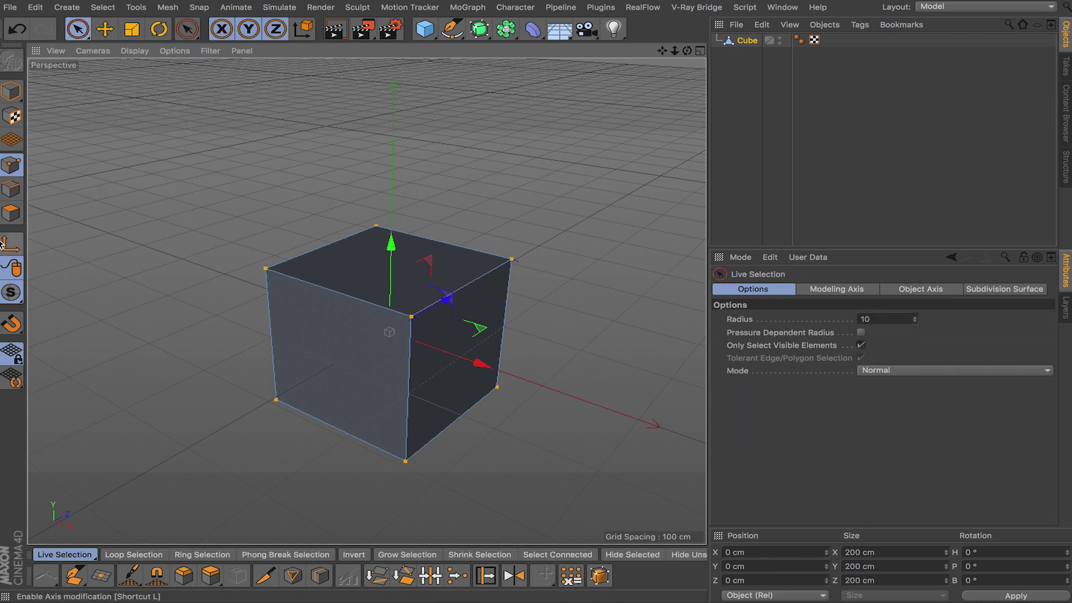
click(10, 213)
click(404, 240)
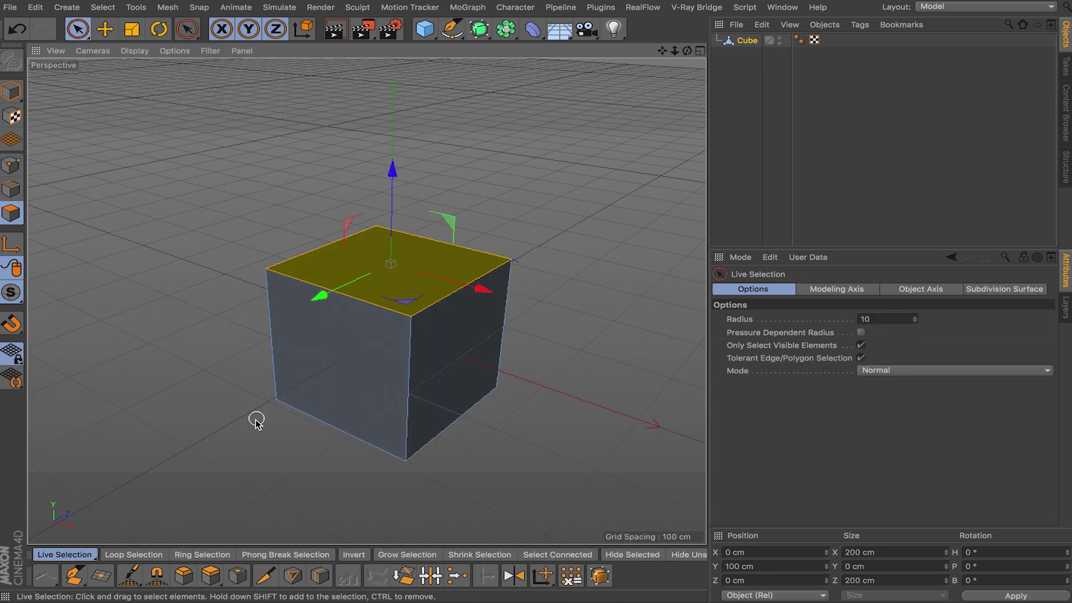
click(238, 575)
drag(410, 283, 505, 282)
Extrude the inset top polygon upward to a Y position of about 213 cm and scale it down to form a tapered neck.
ctrl+drag(397, 199, 424, 108)
key(t)
drag(551, 185, 288, 187)
Extrude the neck's top polygon outward to about 146 cm square and raise it to a Y position of about 266 cm.
ctrl+drag(489, 181, 924, 165)
key(e)
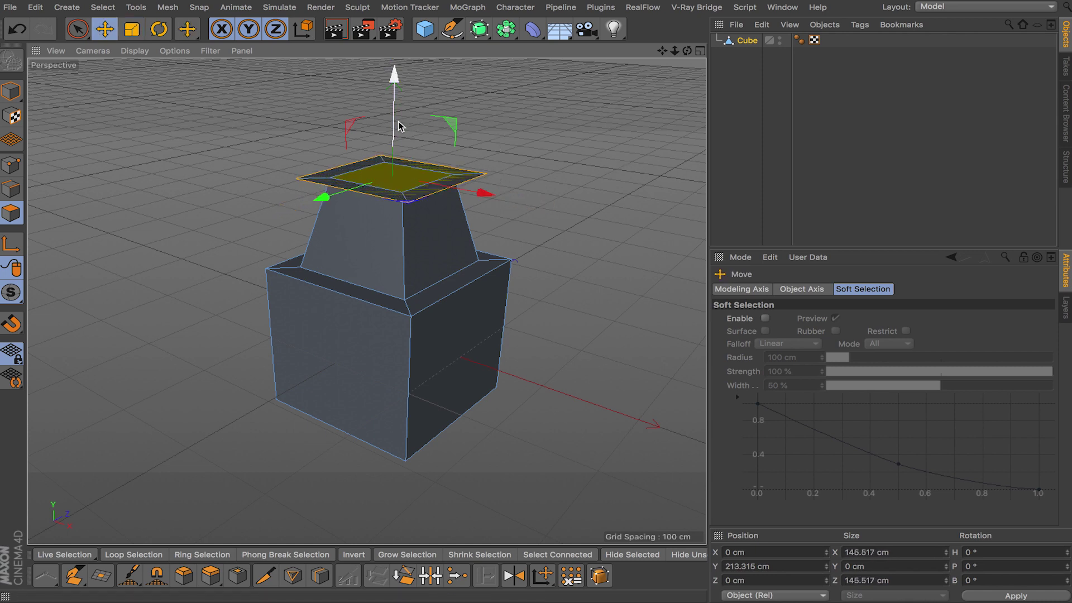
drag(400, 125, 419, 75)
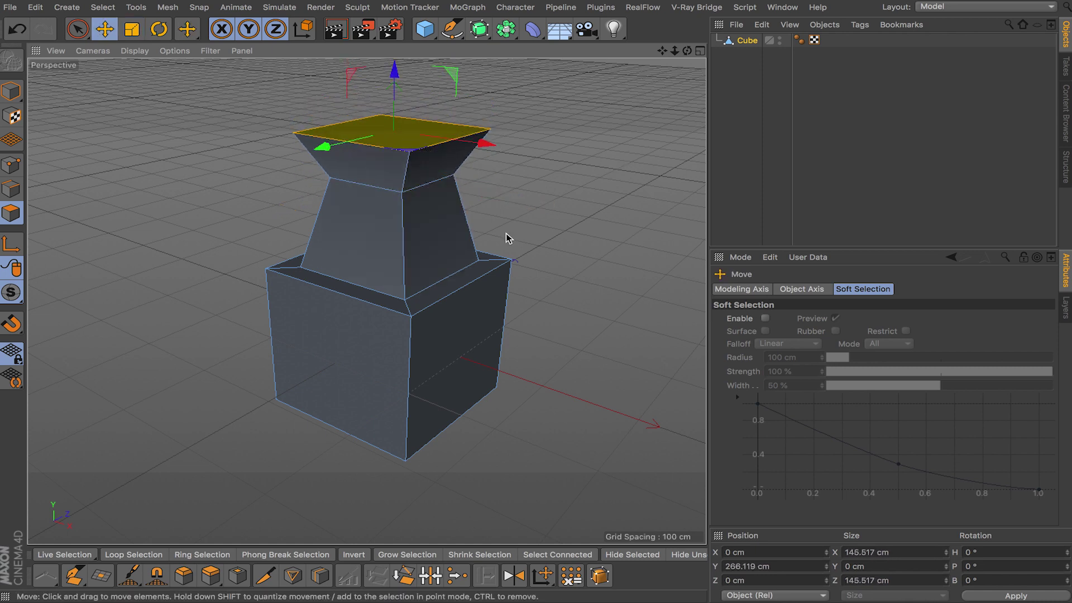
Bevel the two front upper edges of both the flared top and the base block with an offset of about 14.3 cm.
scroll(517, 239, down, 3)
alt+middle_drag(469, 279, 389, 333)
scroll(389, 333, down, 1)
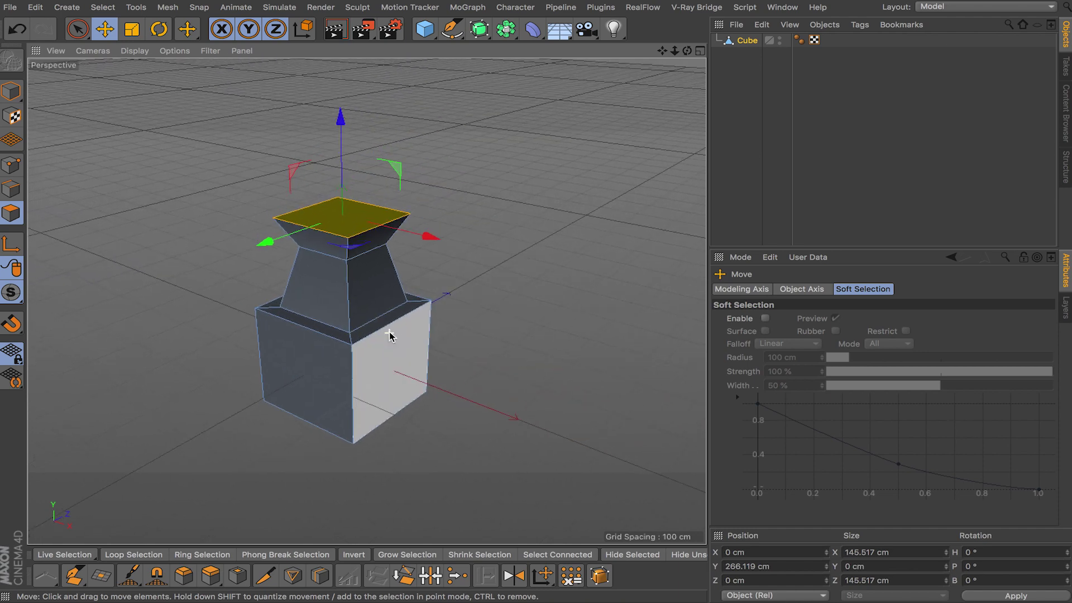
scroll(389, 330, up, 4)
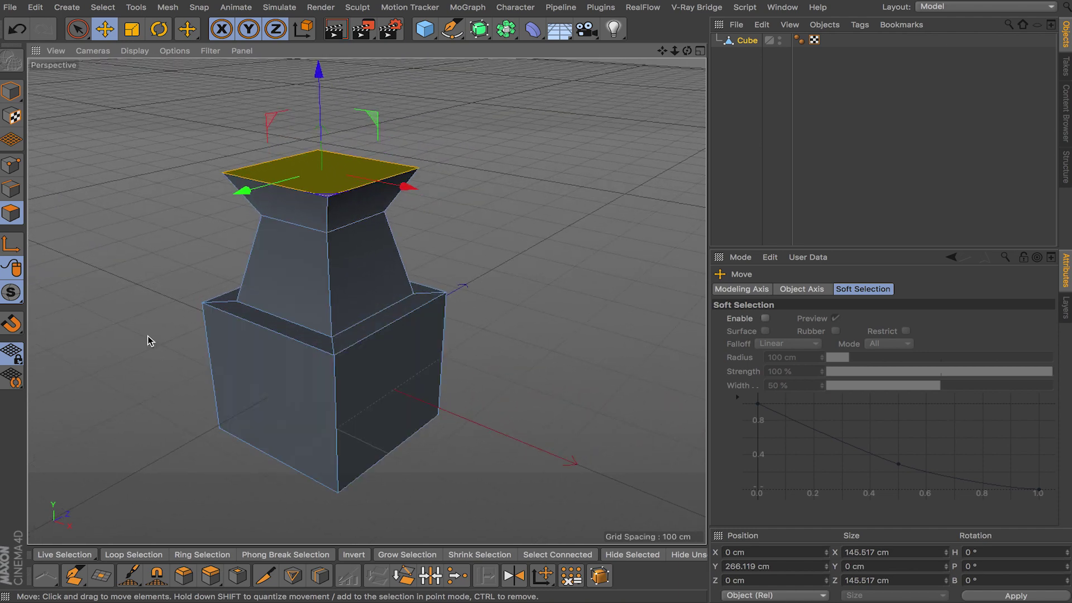
click(10, 189)
click(86, 27)
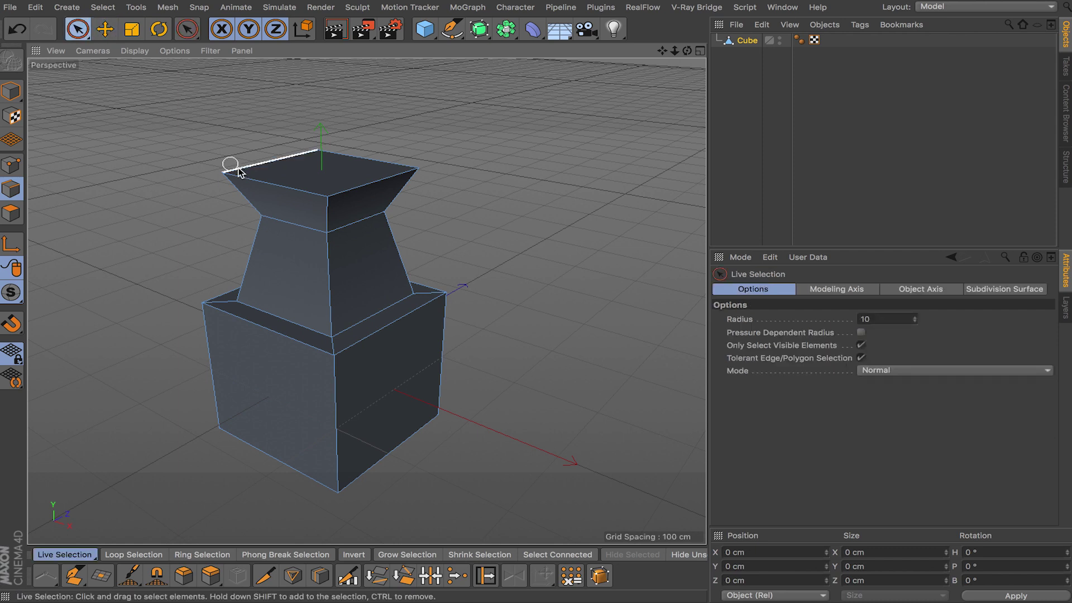
shift+click(378, 183)
shift+click(273, 337)
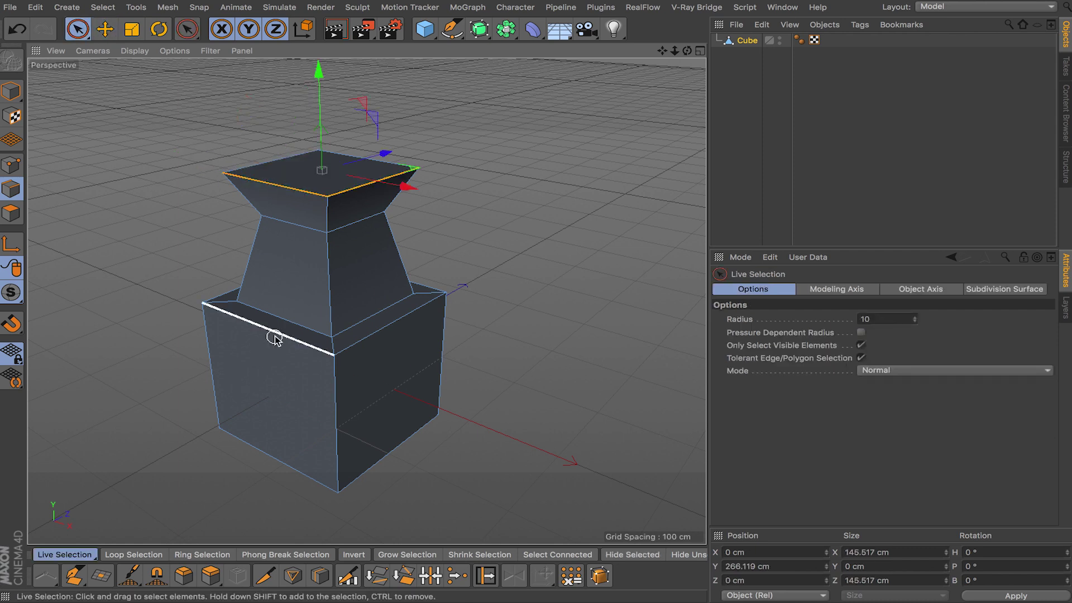
shift+click(395, 332)
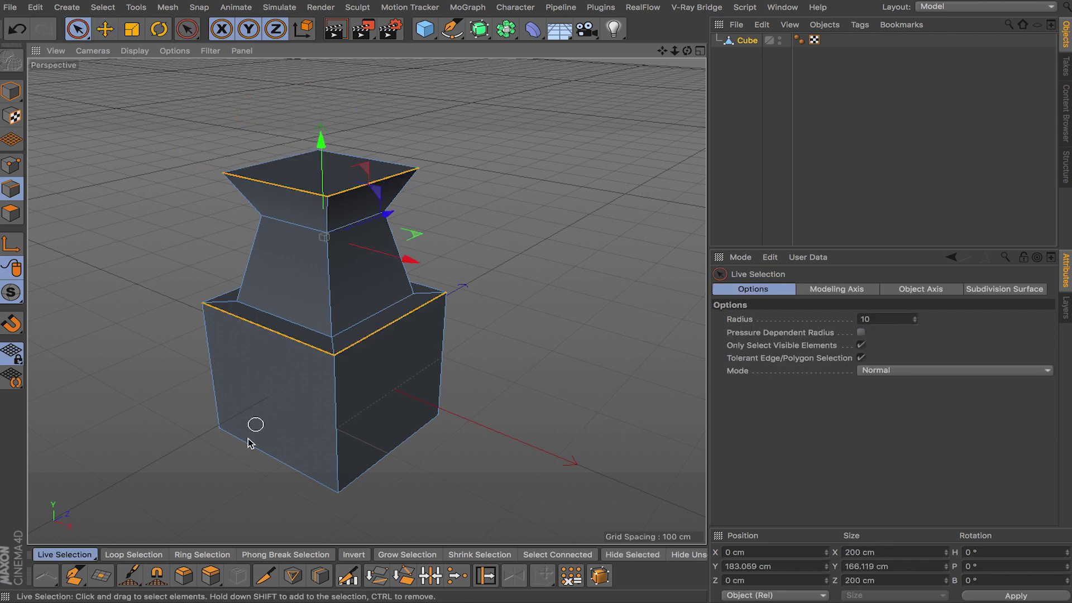
click(185, 575)
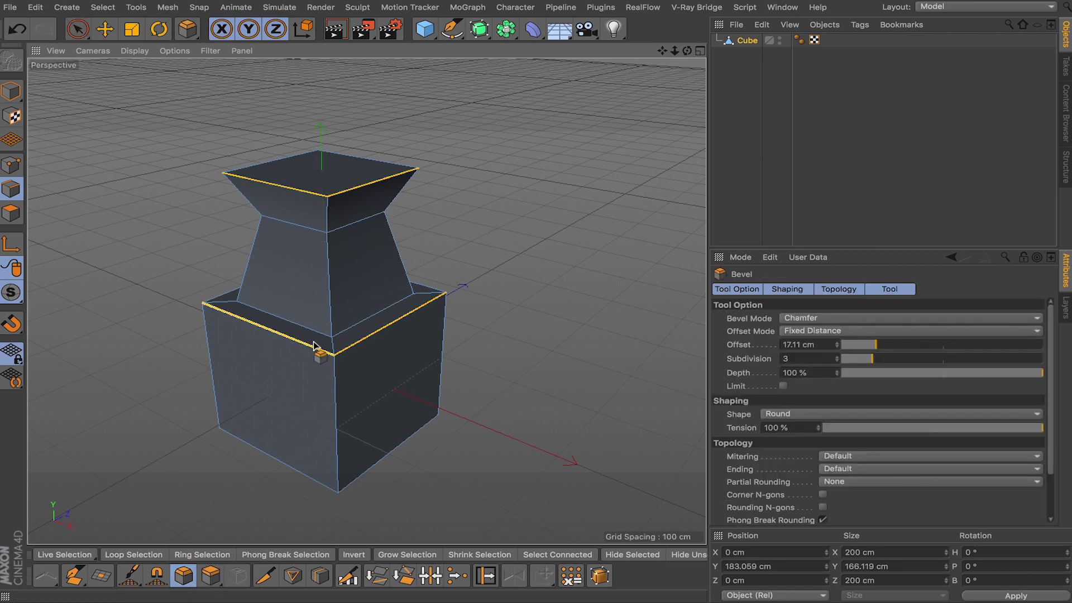
drag(314, 345, 315, 338)
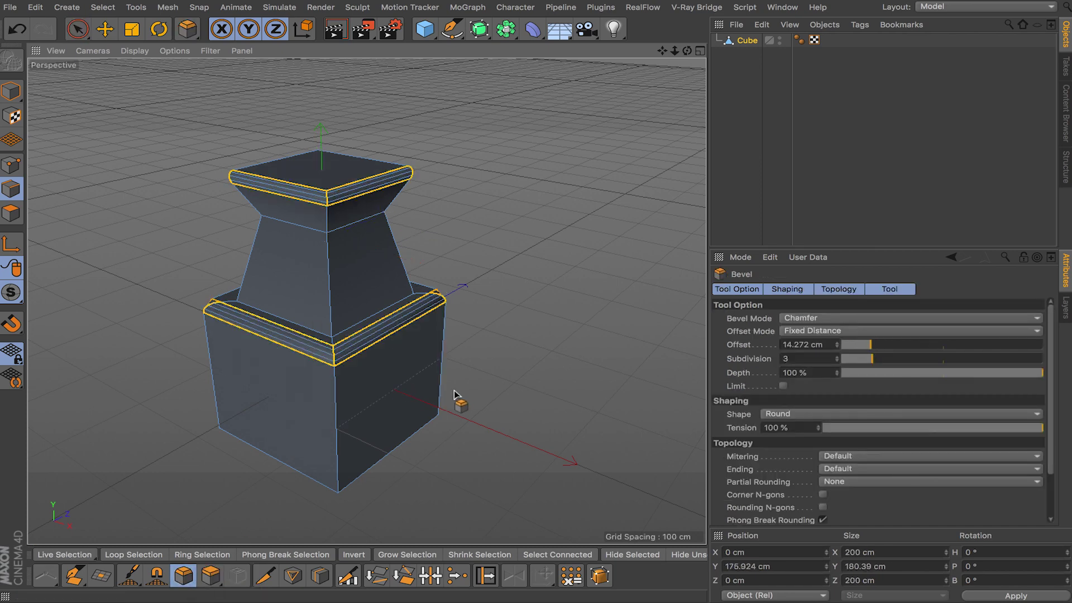
Examine the bevelled edges of the flared top and the base block up close and from several angles.
scroll(458, 389, up, 2)
scroll(458, 389, down, 1)
click(77, 29)
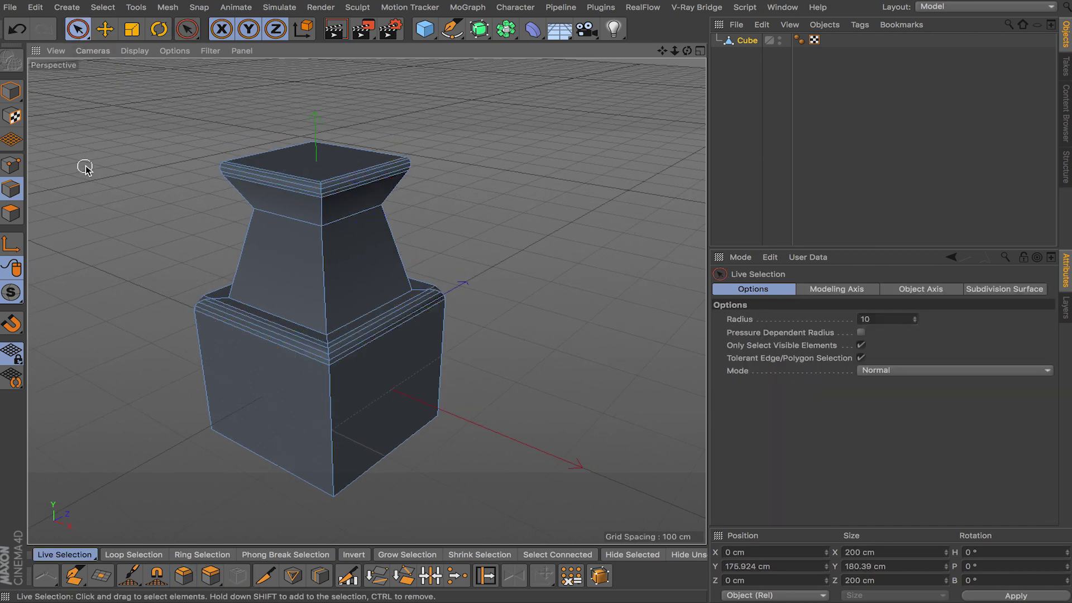
scroll(369, 324, up, 4)
scroll(365, 325, up, 2)
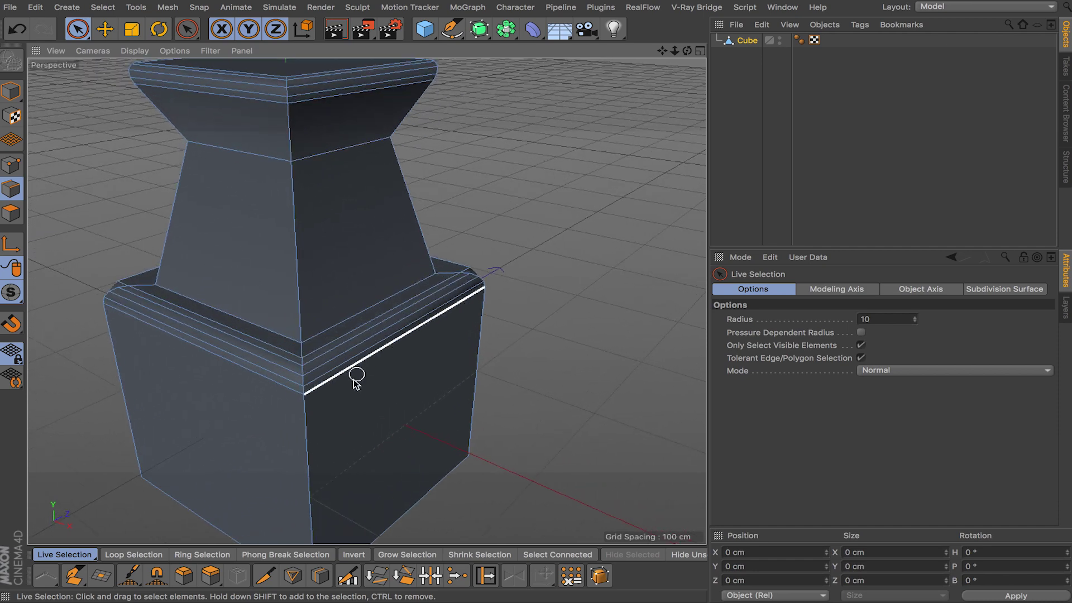
alt+middle_drag(366, 301, 443, 210)
alt+drag(428, 314, 401, 420)
scroll(402, 273, down, 10)
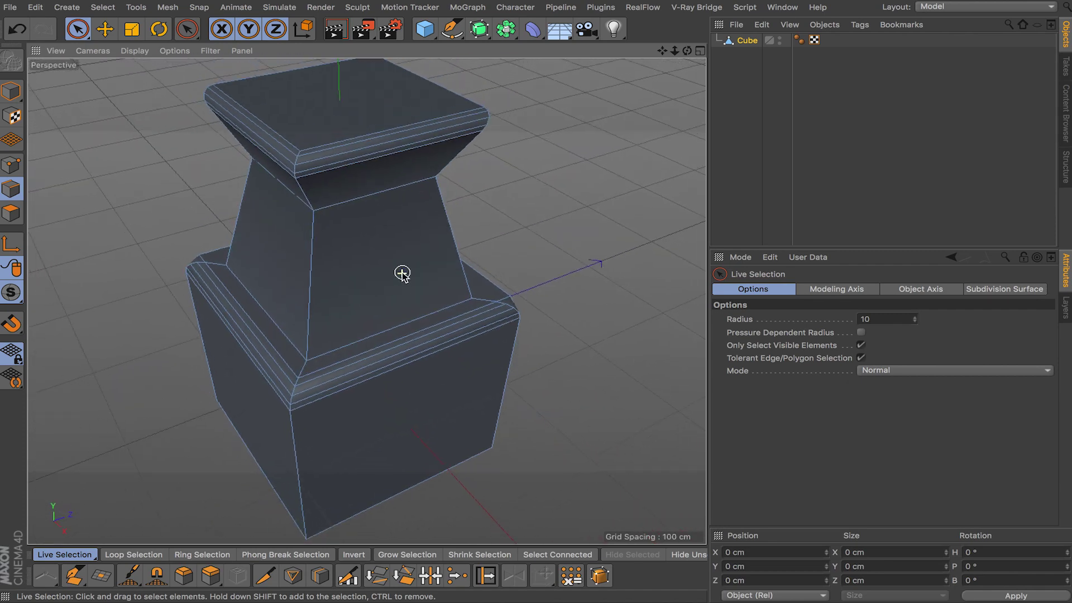
alt+middle_drag(394, 202, 400, 298)
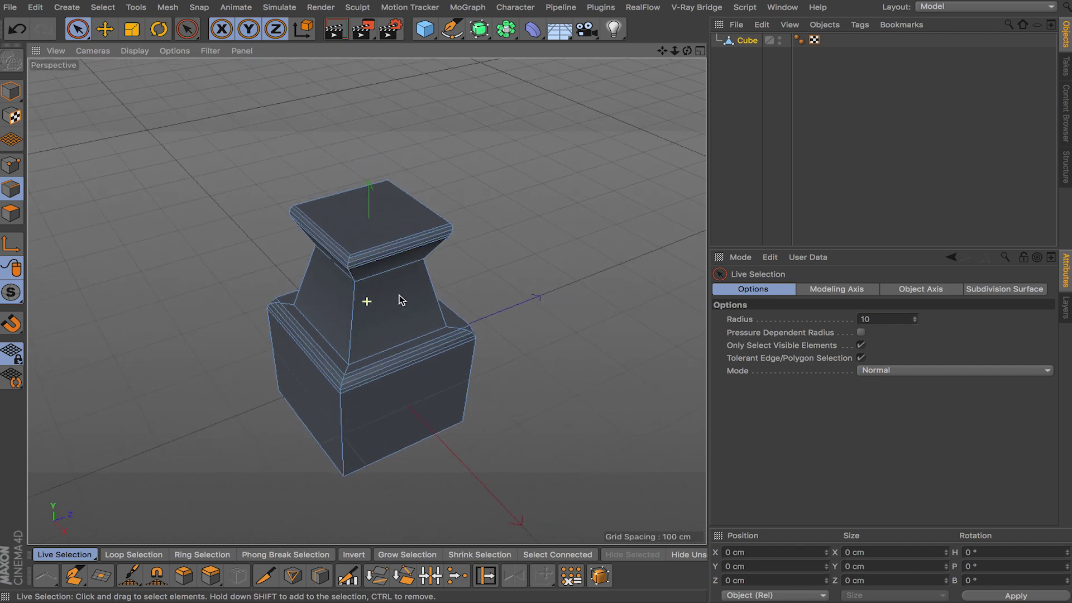
scroll(400, 292, down, 3)
scroll(376, 368, up, 3)
scroll(377, 368, up, 10)
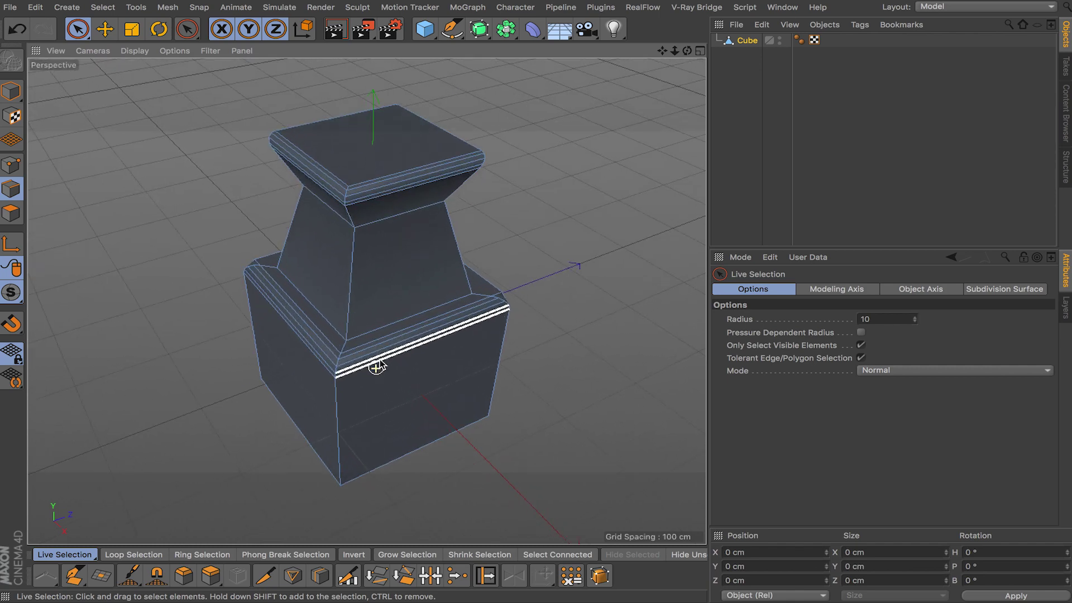
Cut two vertical lines down one side face of the base block with Line Cut, leaving a narrow strip between them.
alt+drag(337, 261, 299, 319)
key(m)
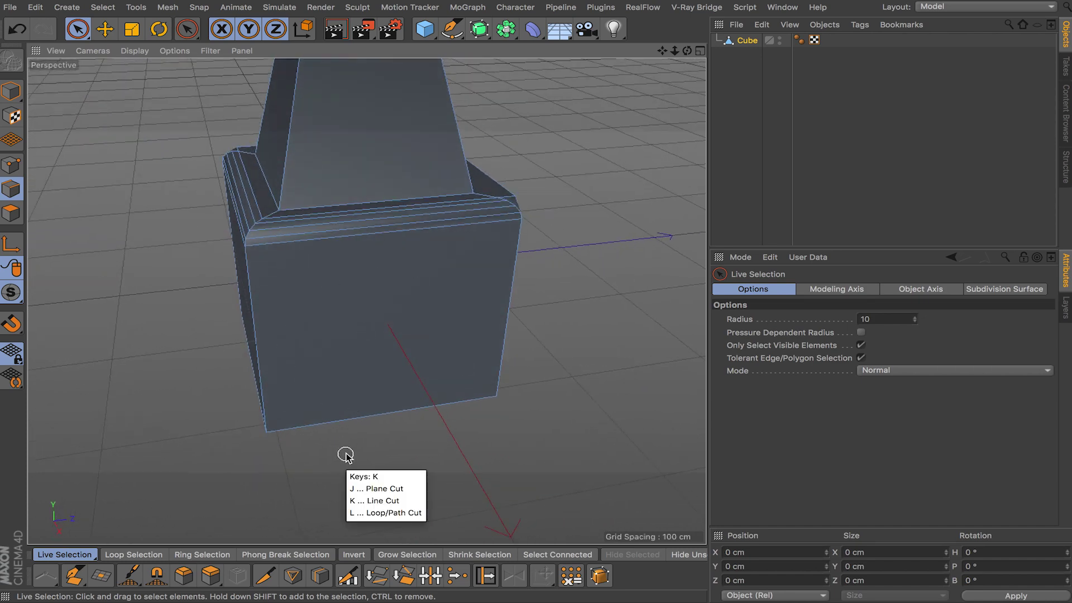
key(k)
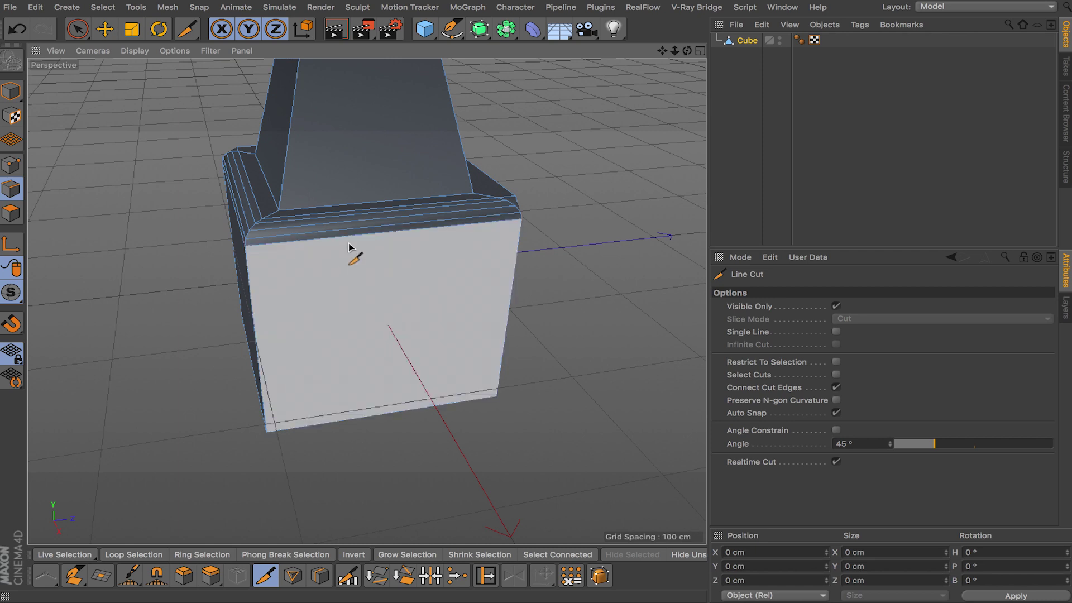
click(362, 236)
click(372, 416)
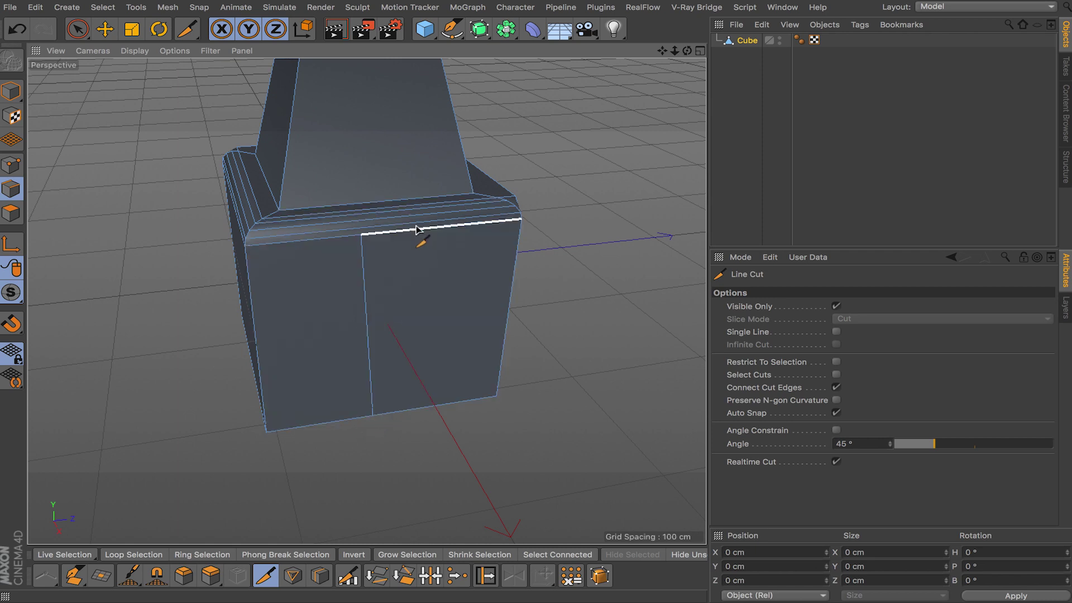
click(426, 408)
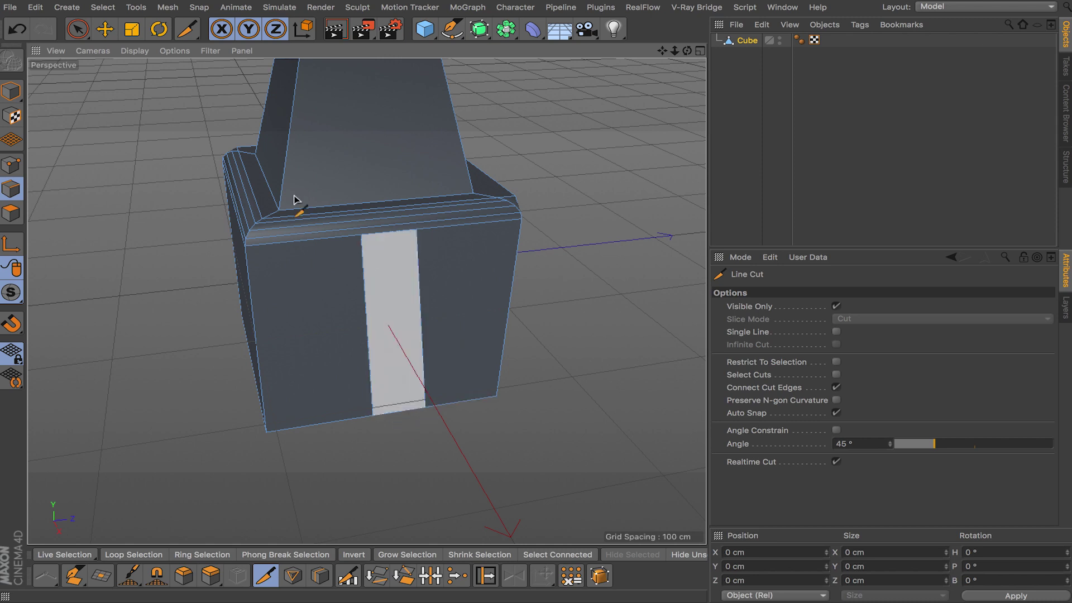
Select the narrow strip polygon on the base block's side and extrude it outward by about 86 cm.
click(76, 29)
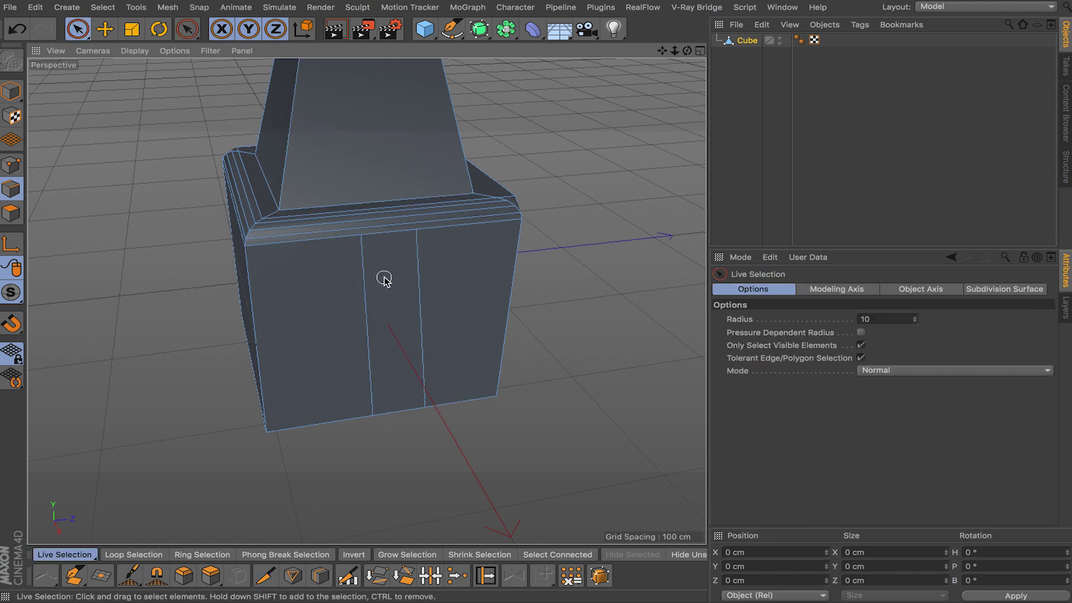
click(10, 212)
click(390, 296)
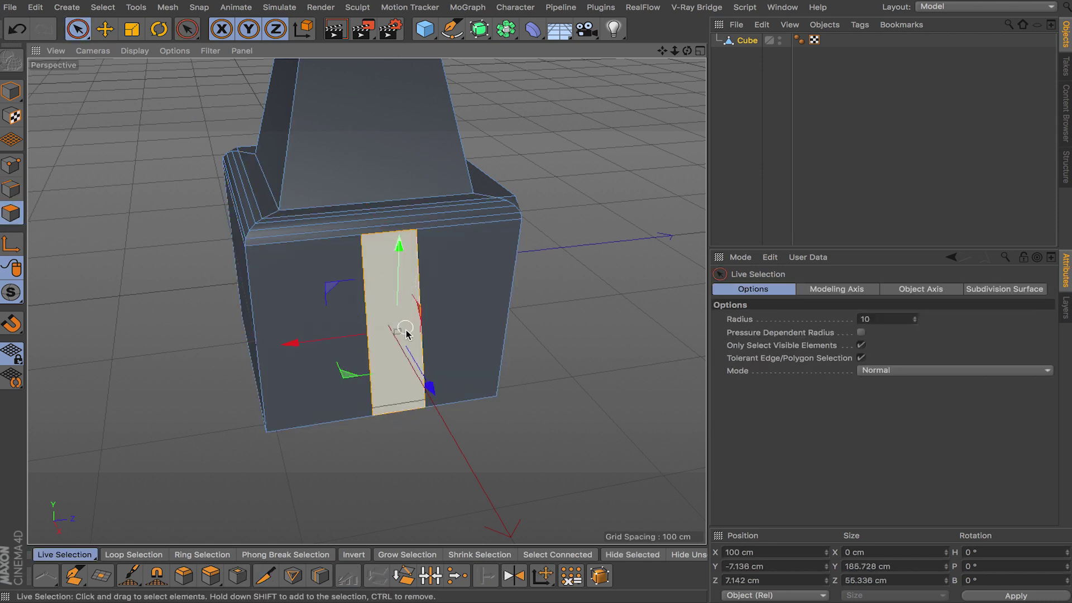
ctrl+drag(420, 373, 476, 425)
scroll(517, 380, up, 3)
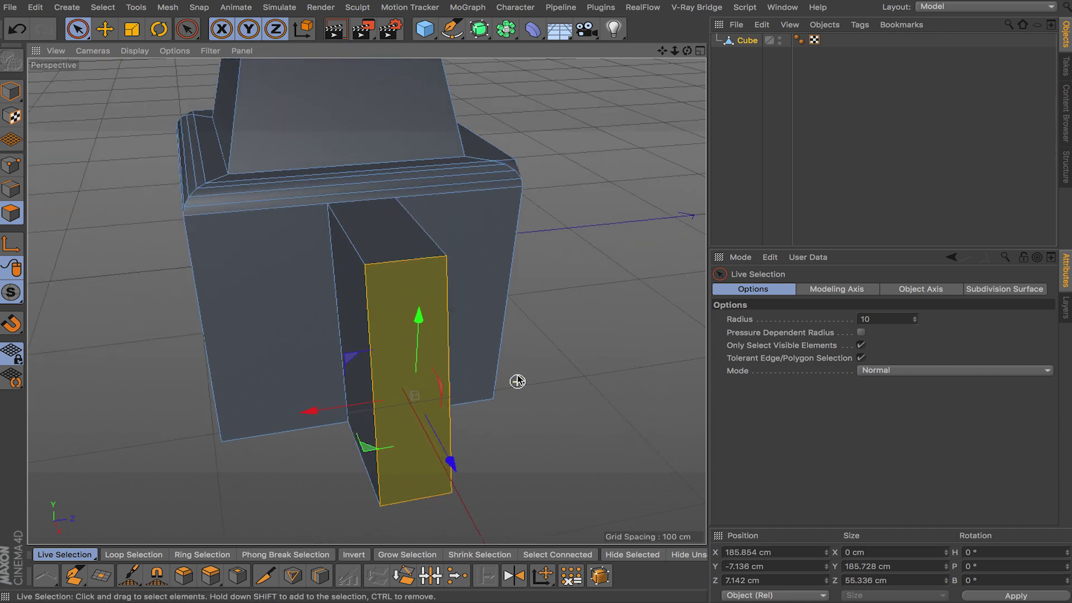
Select the bevelled polygons along the base block's upper edge, above the protruding strip.
scroll(517, 381, down, 1)
alt+drag(516, 374, 415, 310)
click(386, 235)
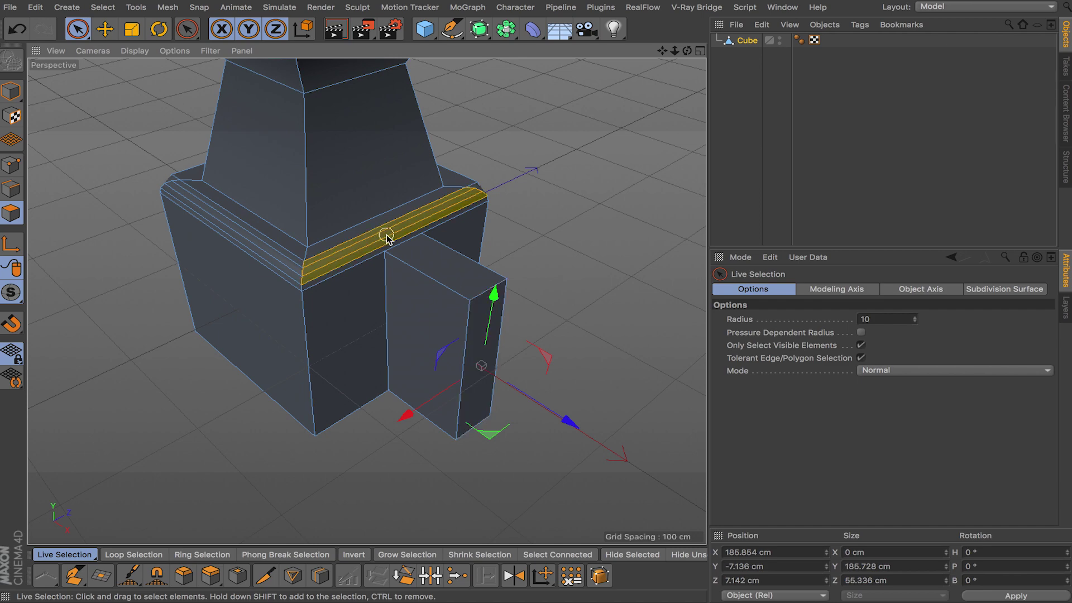
alt+drag(501, 329, 486, 294)
alt+drag(401, 176, 335, 238)
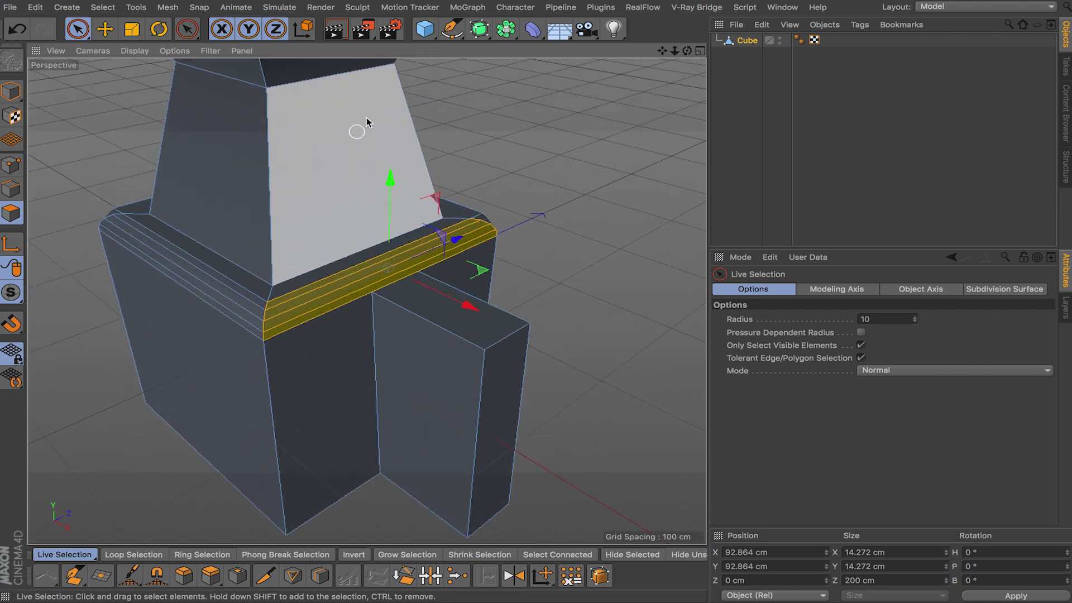
Undo the extrusion of the narrow strip on the base block's side and the polygon selections around it.
alt+middle_drag(393, 214, 433, 210)
key(super+z)
key(super+z)
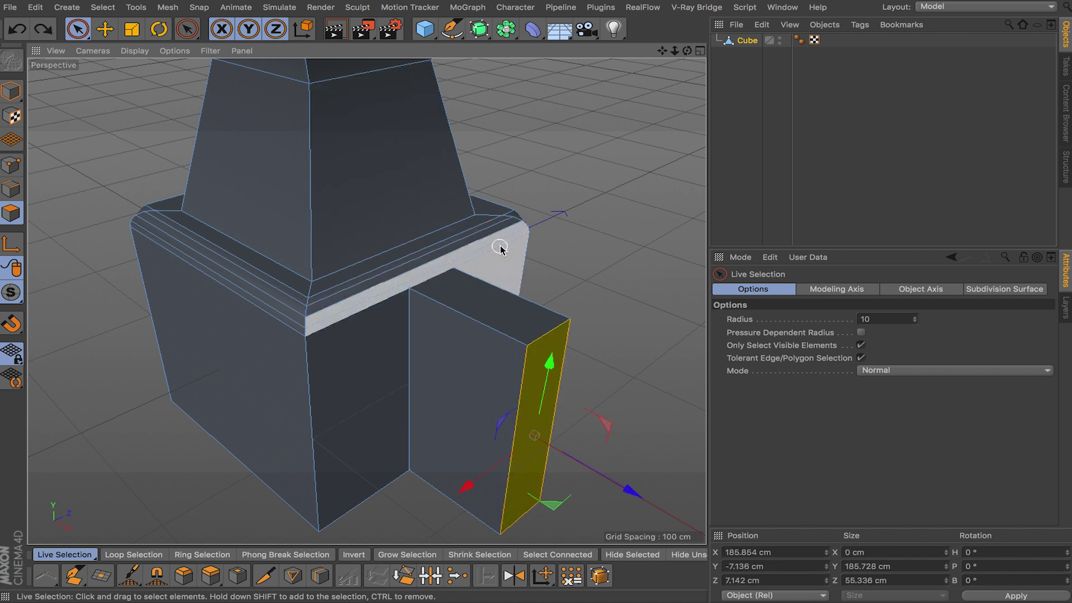
click(566, 190)
key(super+z)
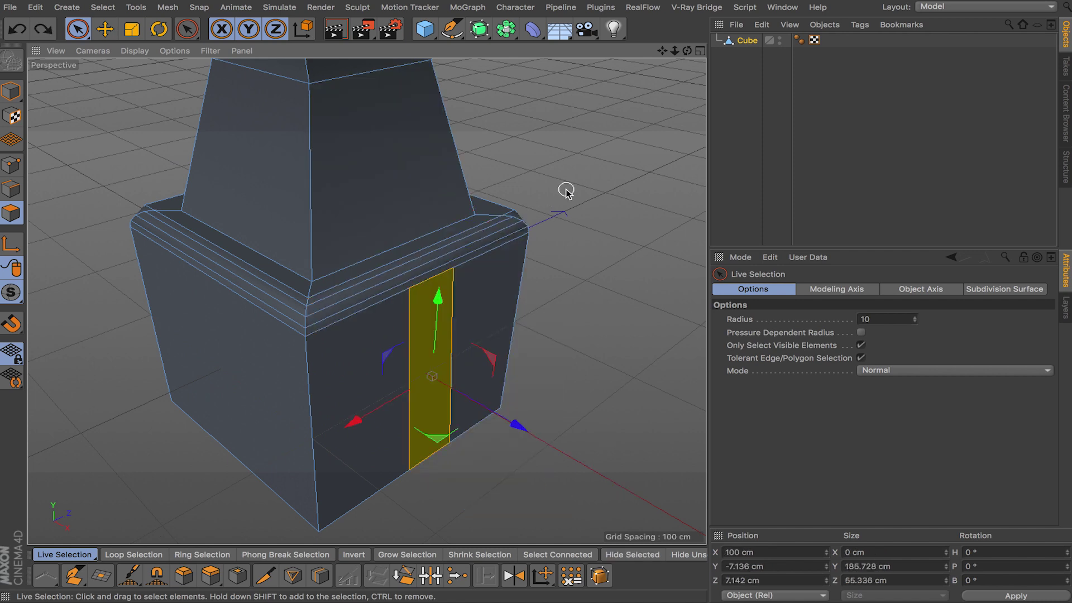
key(super+z)
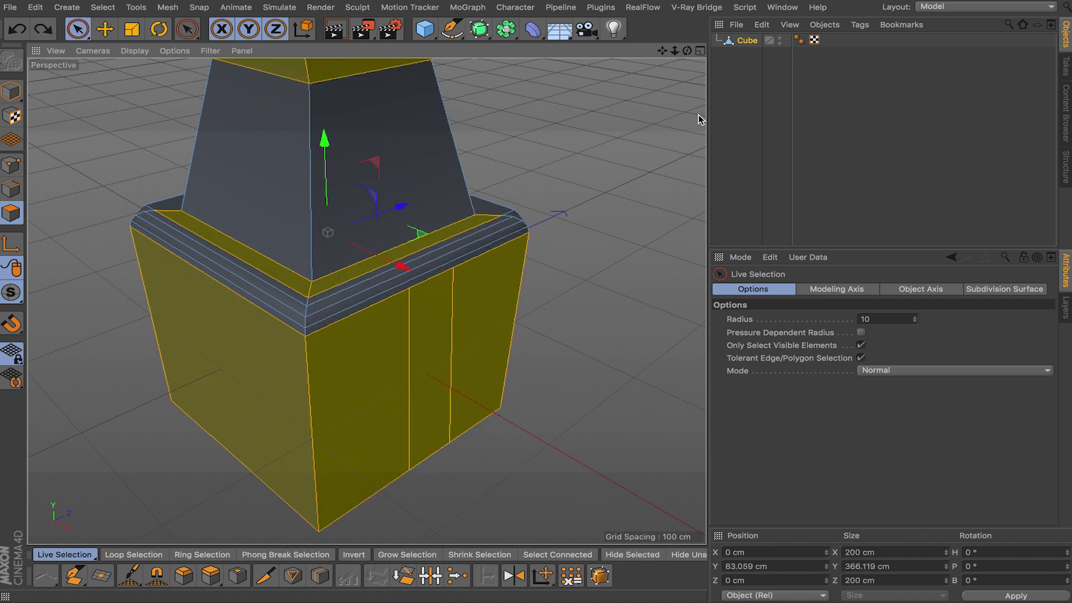
Undo the two vertical line cuts on the base block's side face and clear the polygon selection.
click(585, 192)
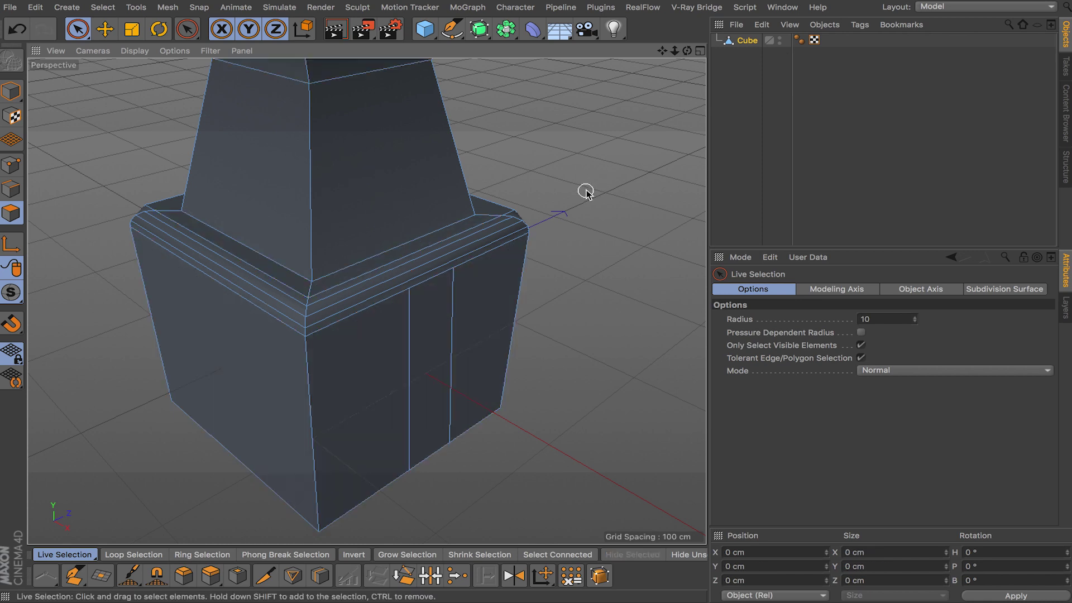
key(ctrl+z)
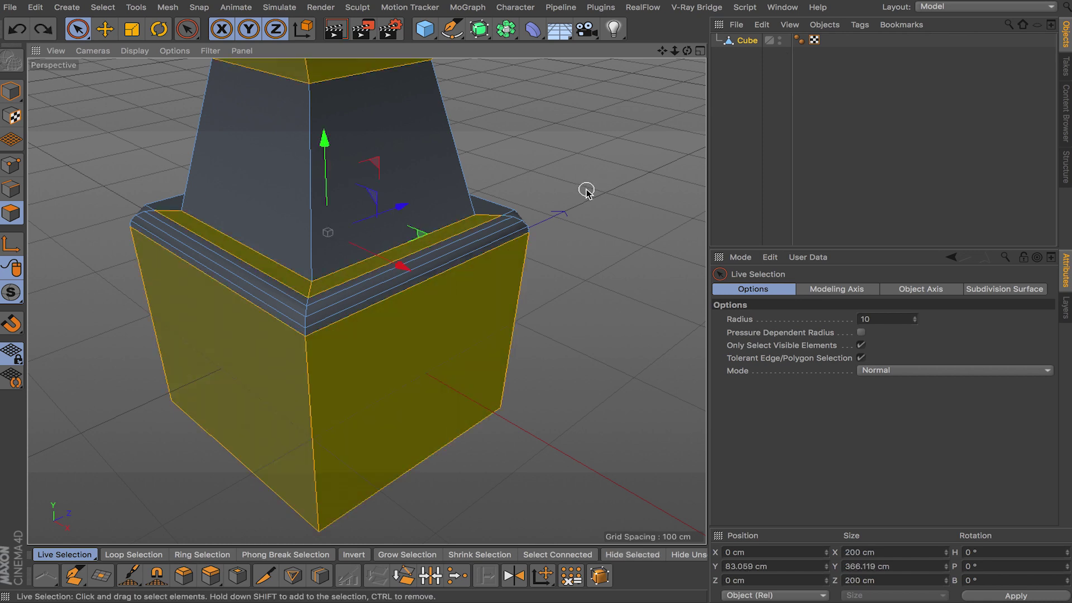
click(587, 192)
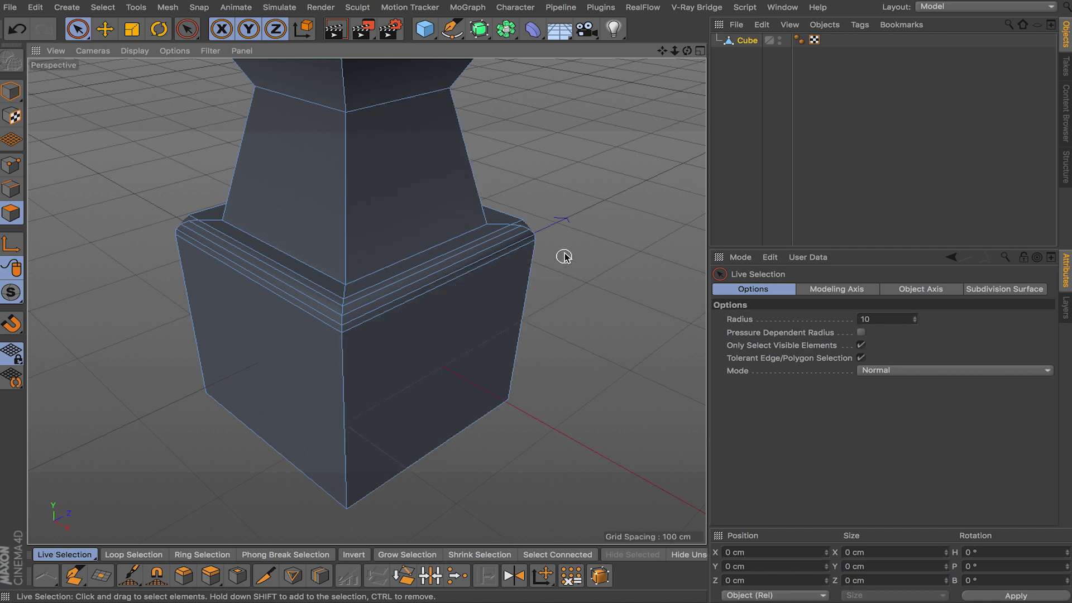
alt+middle_drag(564, 254, 520, 363)
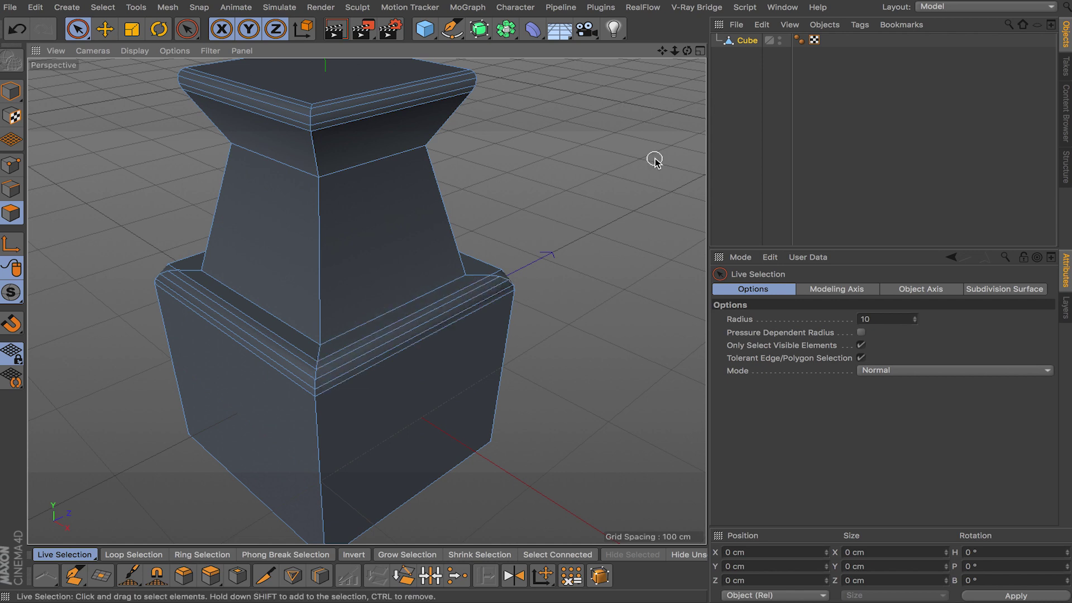
Undo the bevels on the flared top and the base block, and deselect all polygons.
scroll(554, 241, down, 3)
key(super+z)
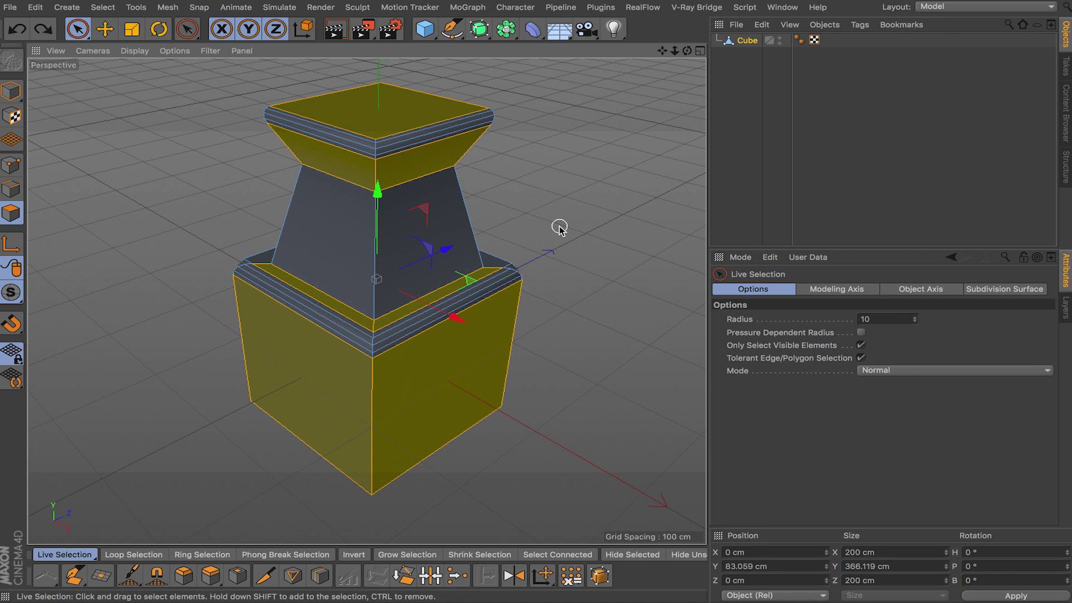
key(ctrl+z)
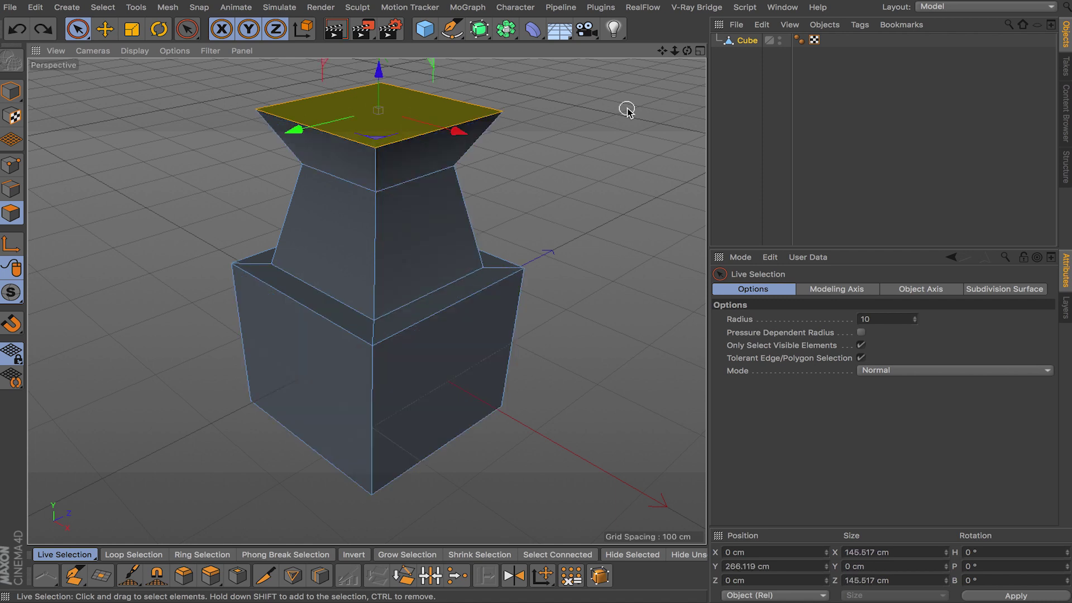
click(527, 247)
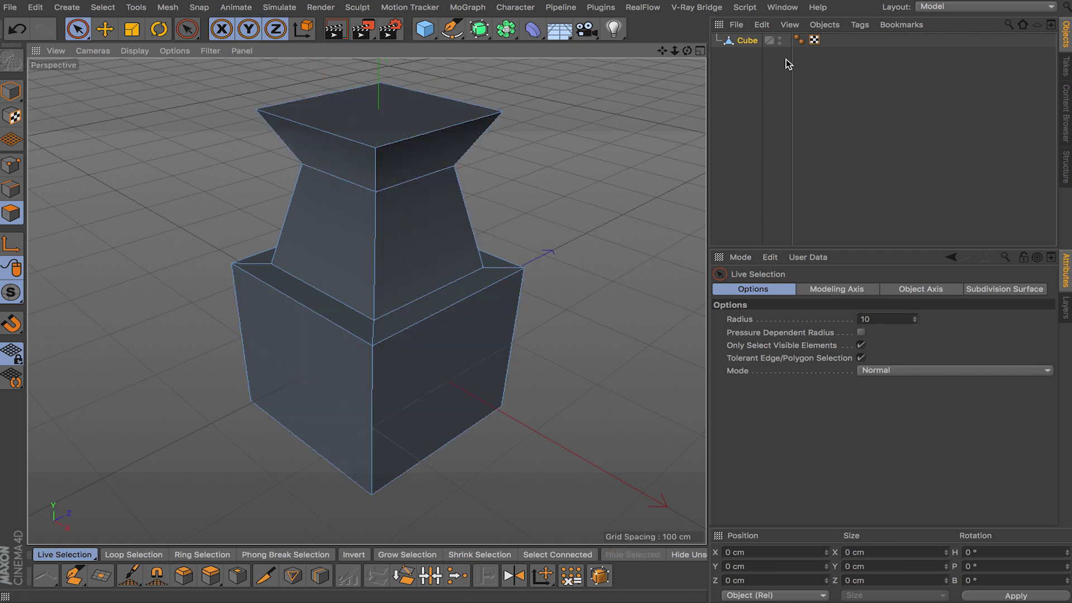
Add a Bevel deformer as a child of the Cube, with its component mode set to Edges.
click(534, 37)
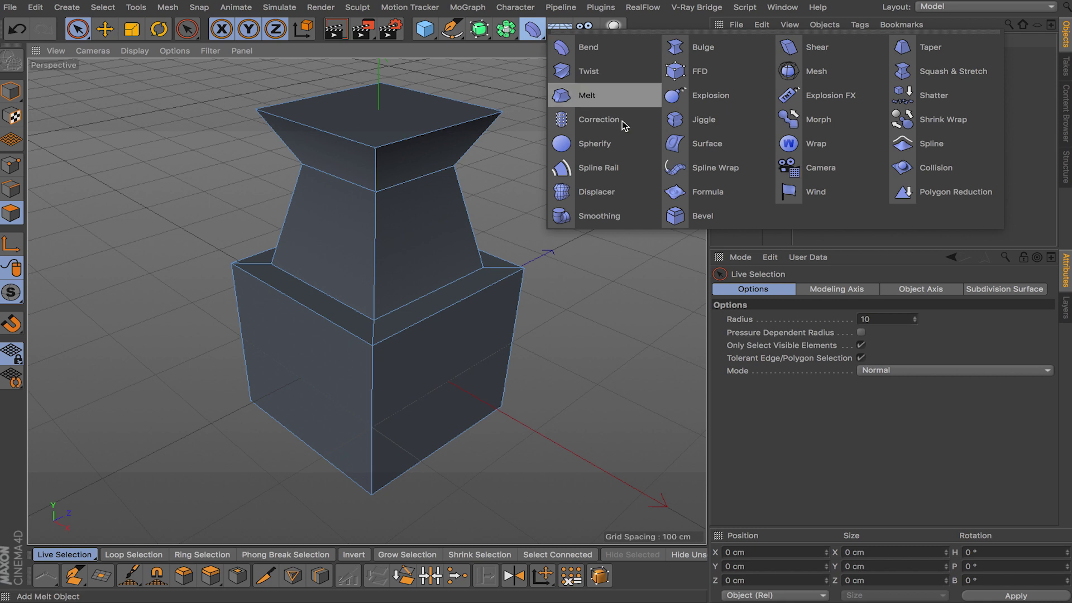
click(699, 222)
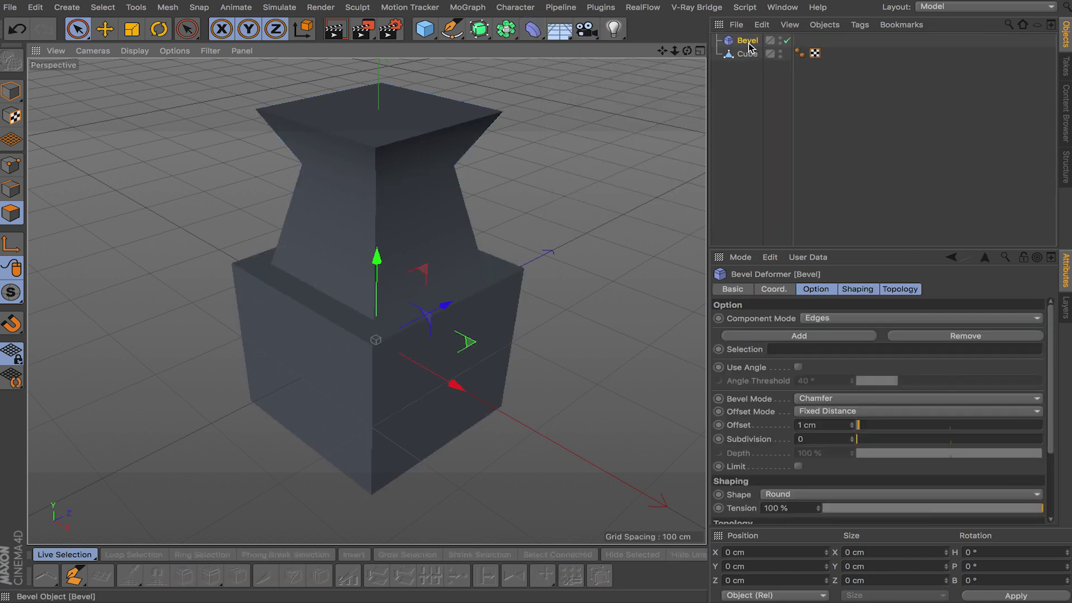
drag(748, 41, 750, 58)
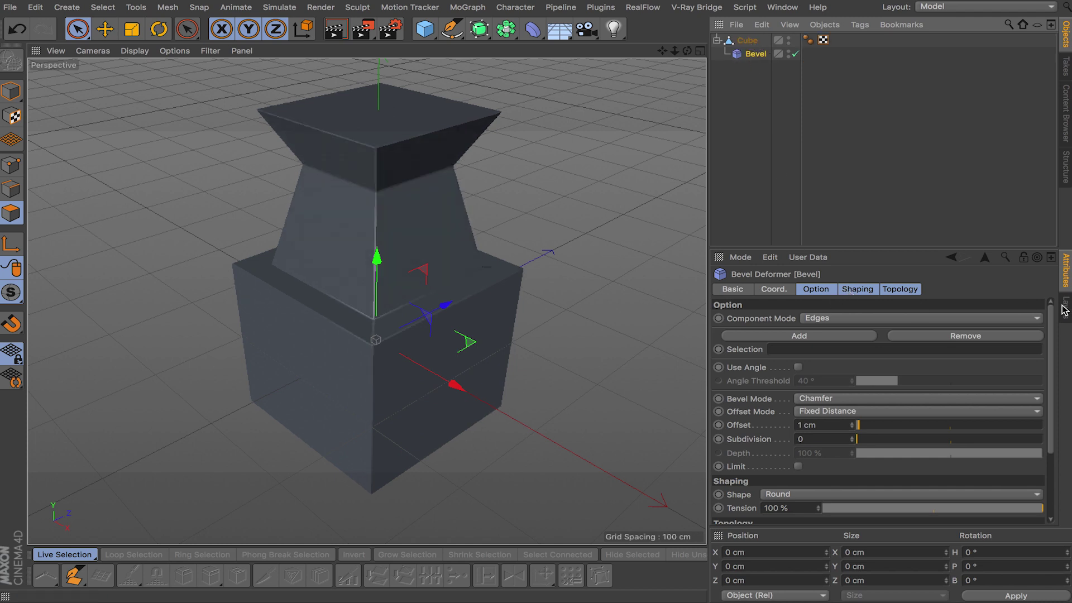
scroll(1052, 330, down, 5)
scroll(1040, 313, up, 5)
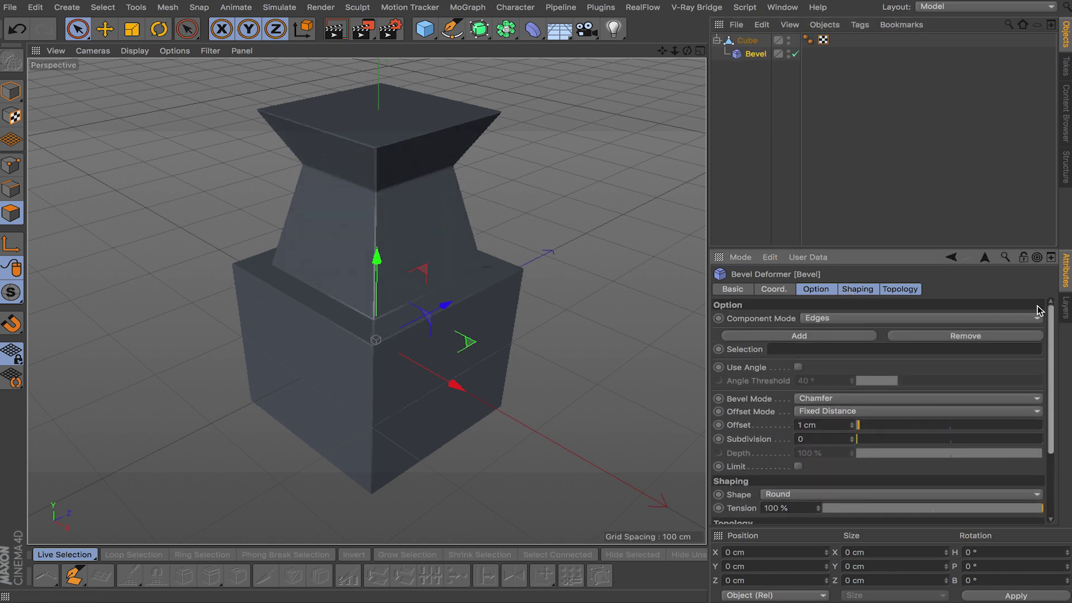
click(849, 319)
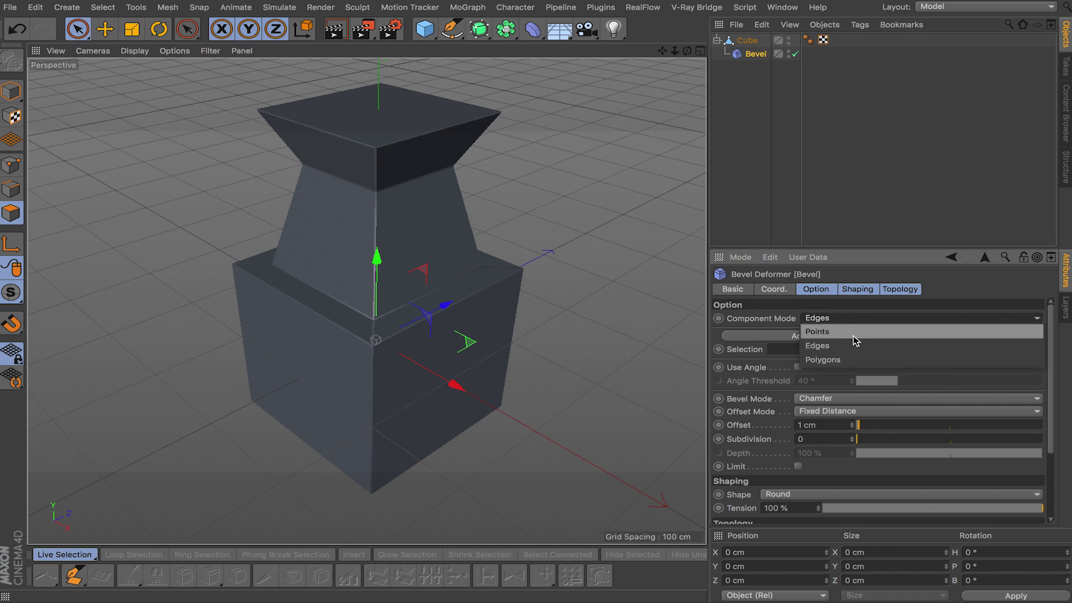
click(852, 346)
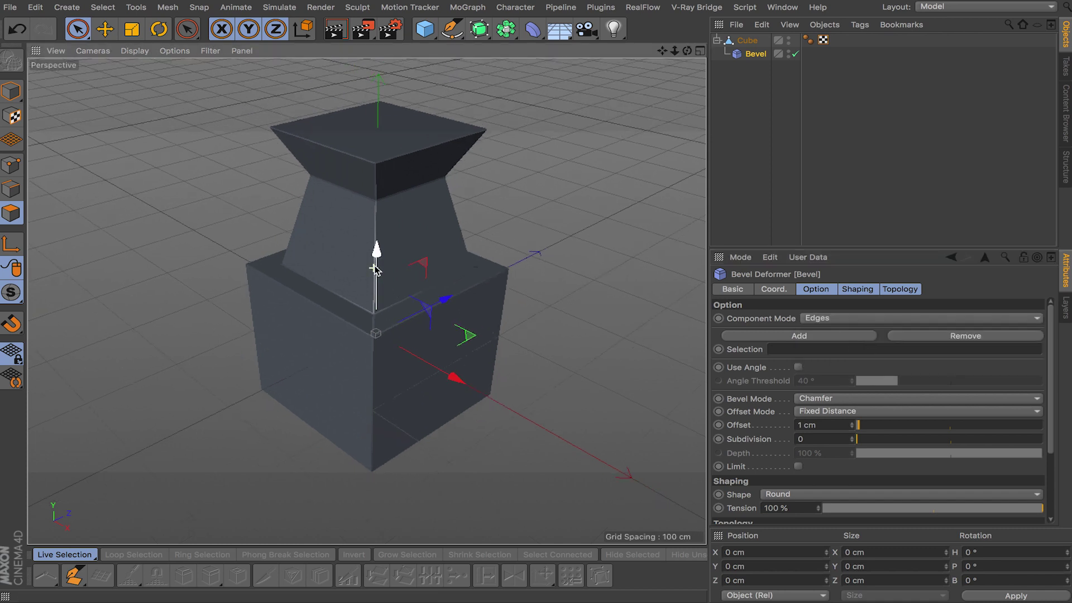
Set the Bevel deformer's offset to 5 cm and its subdivision to 3.
scroll(378, 278, up, 8)
scroll(384, 278, up, 5)
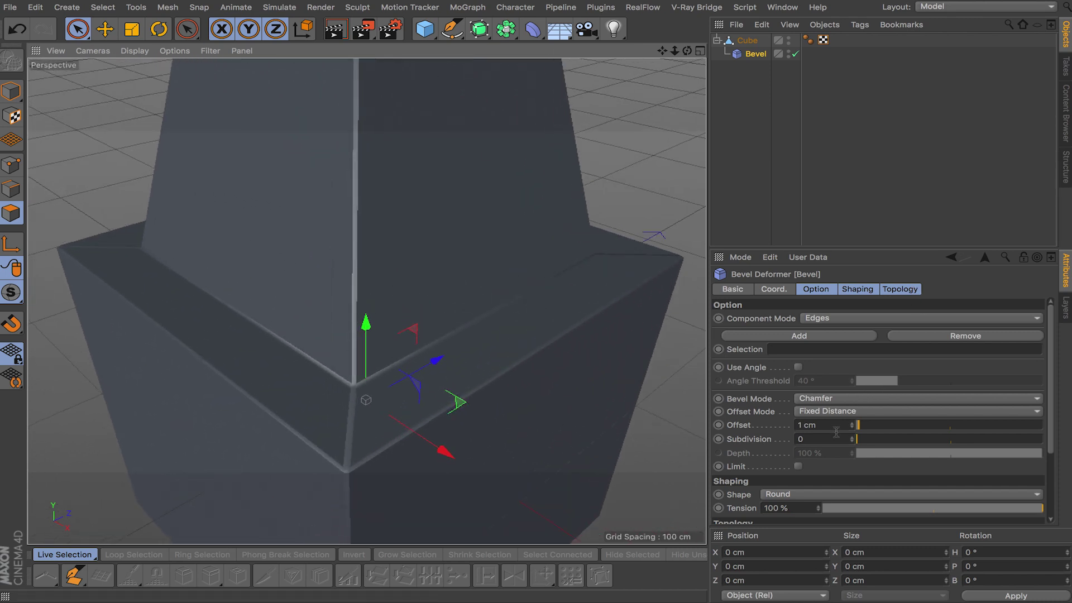
drag(858, 426, 855, 437)
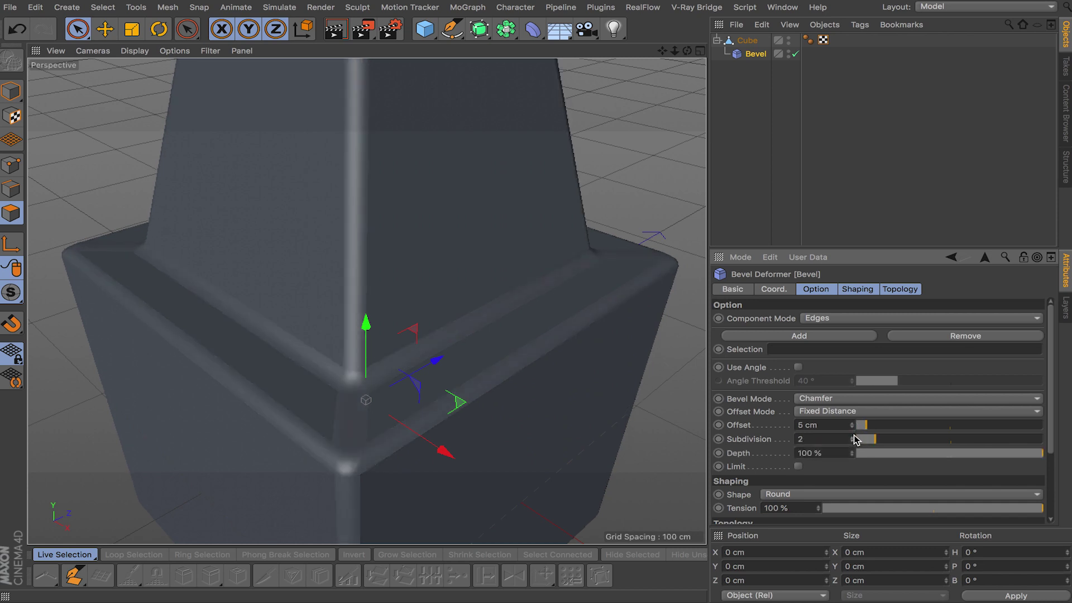
scroll(541, 426, up, 2)
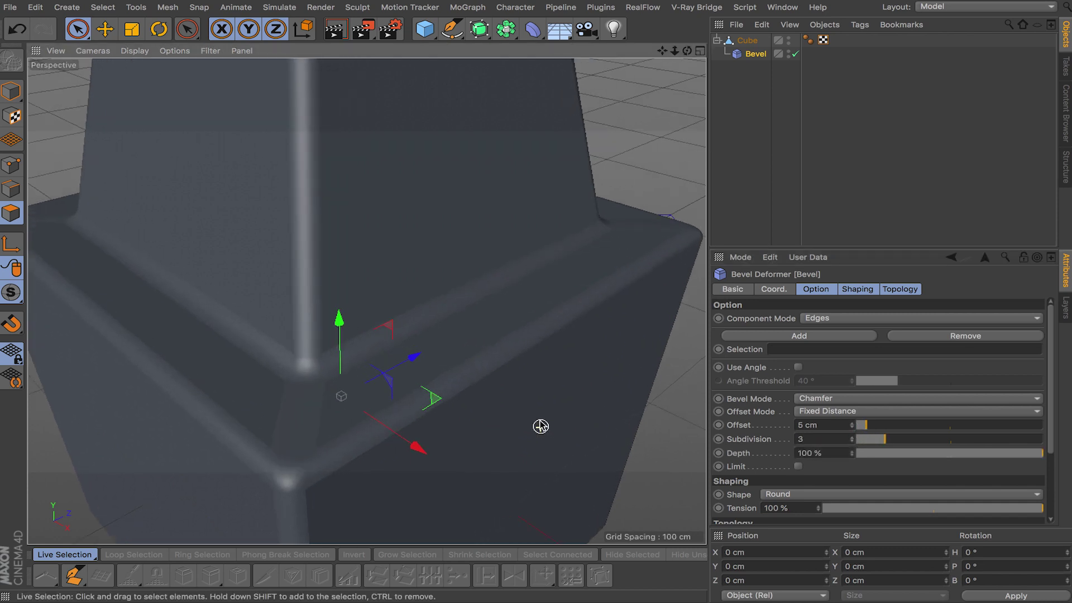
Examine the rounded edges across the whole model and review the Bevel deformer's bevel mode, shaping and topology settings.
scroll(540, 420, down, 4)
scroll(540, 420, down, 6)
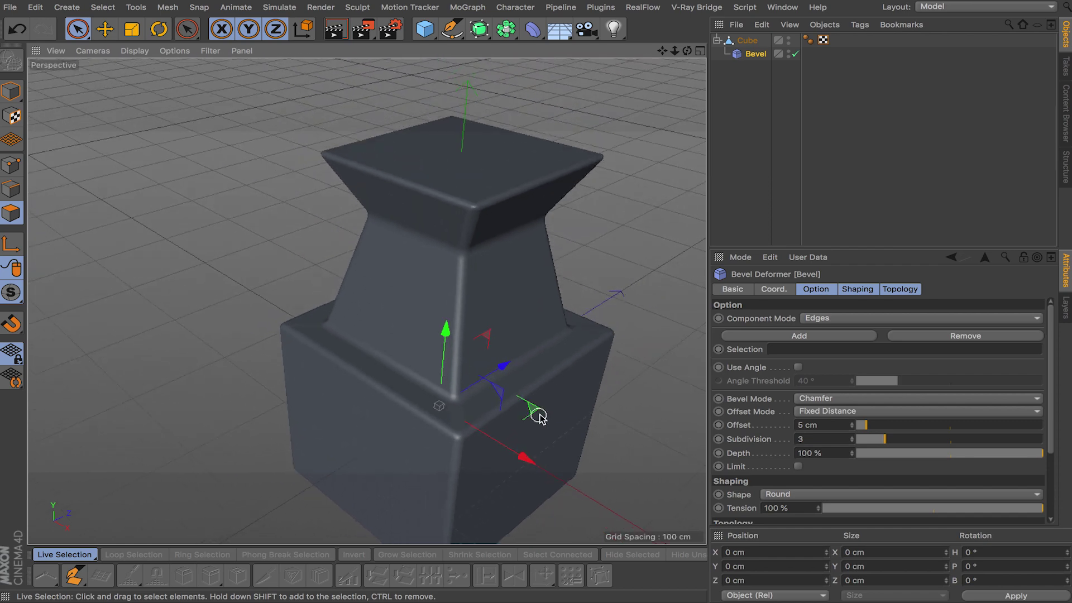
alt+middle_drag(507, 315, 464, 235)
mouse_move(503, 345)
alt+mouse_down()
mouse_move(502, 245)
mouse_move(500, 344)
alt+mouse_up()
alt+middle_drag(539, 247, 523, 313)
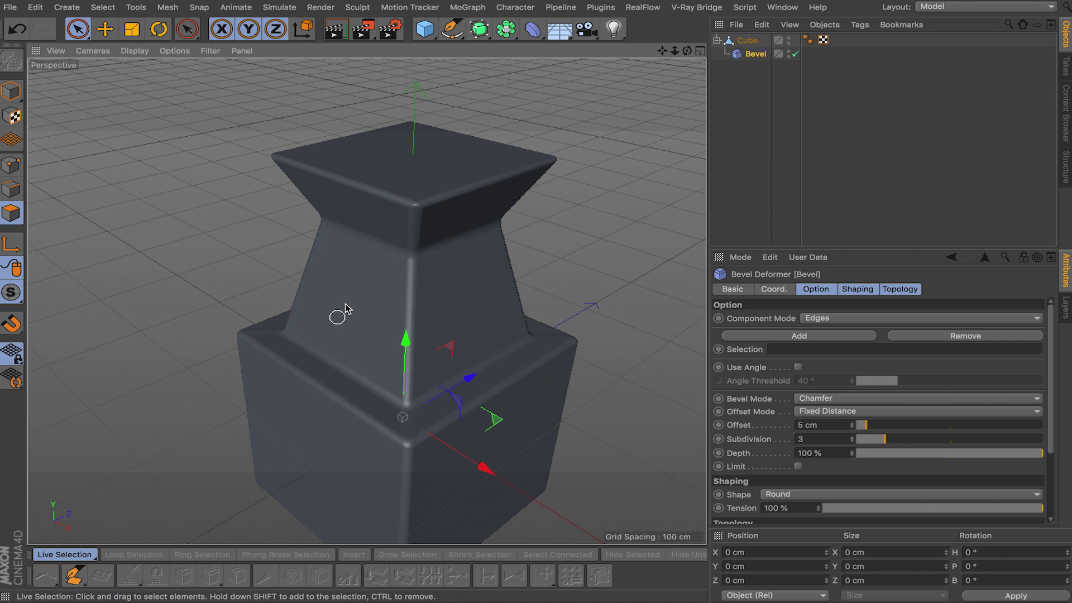
click(796, 54)
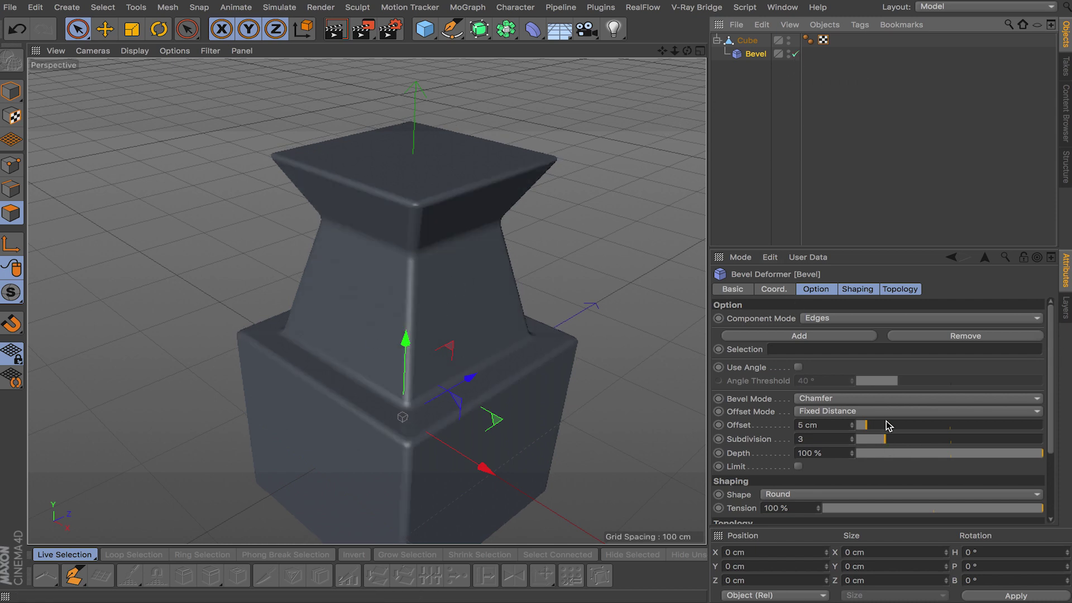
click(884, 400)
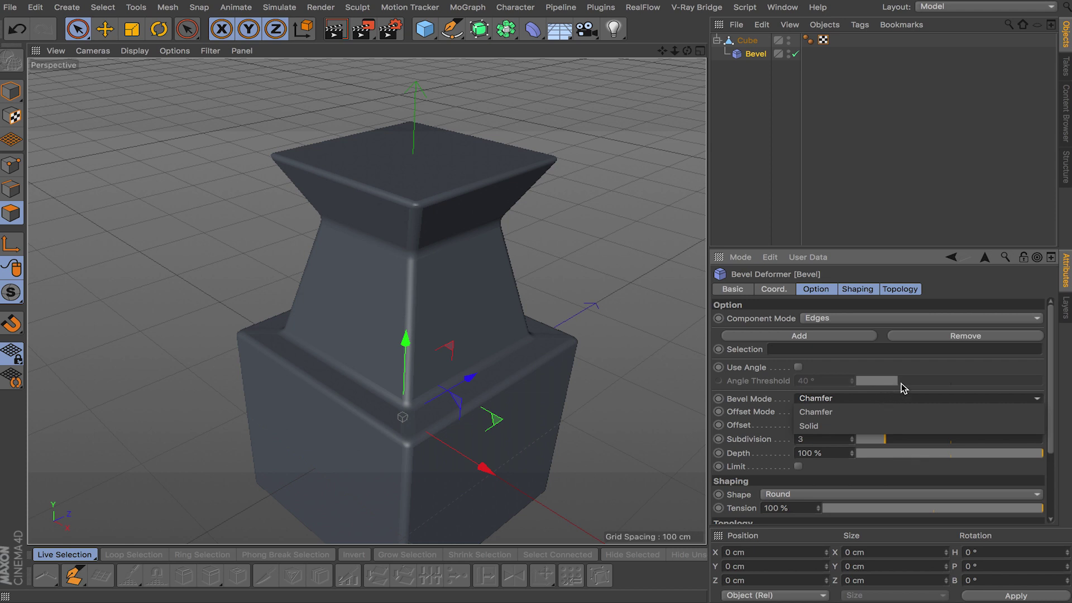
click(901, 383)
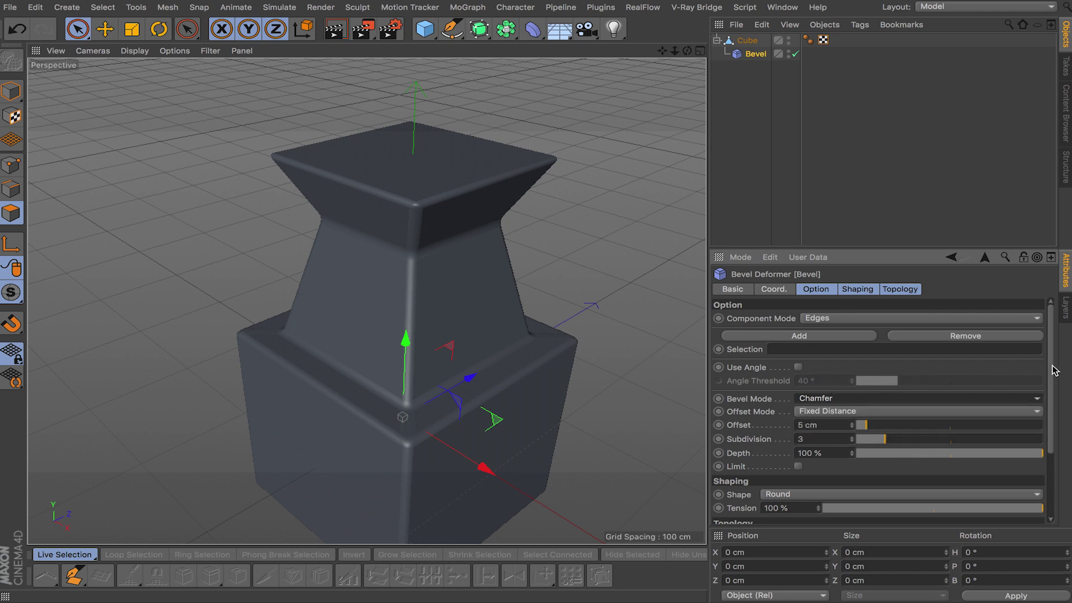
drag(1051, 367, 1048, 419)
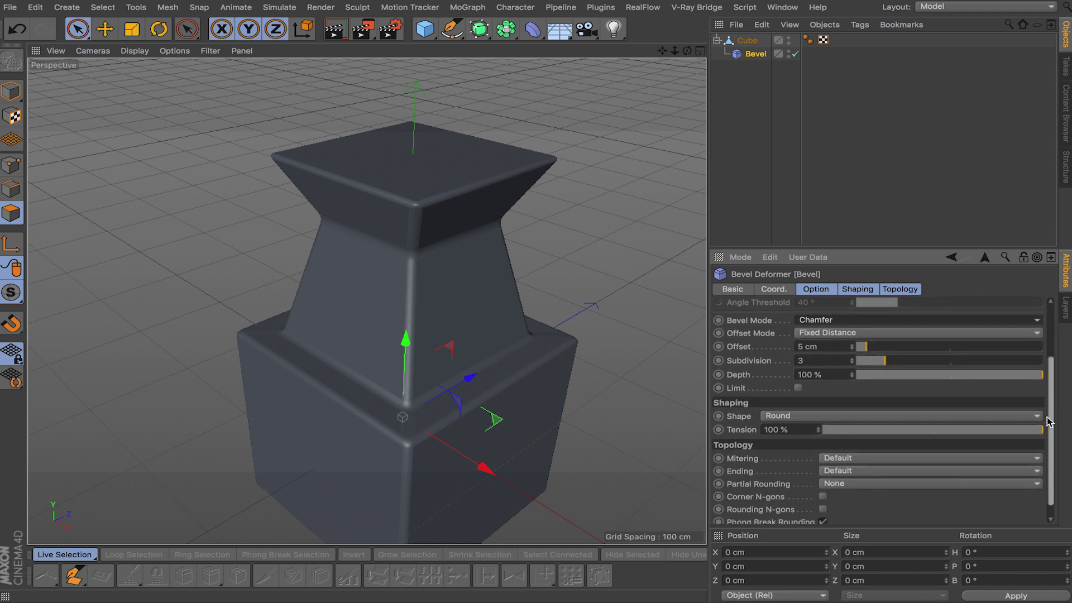
drag(1048, 422, 1042, 449)
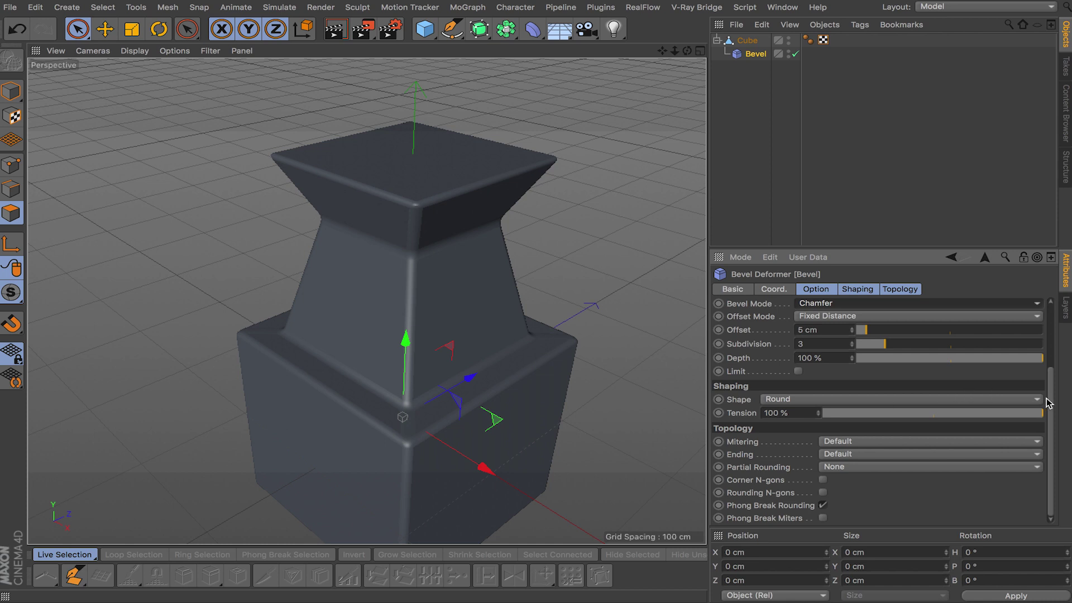
scroll(1056, 408, up, 5)
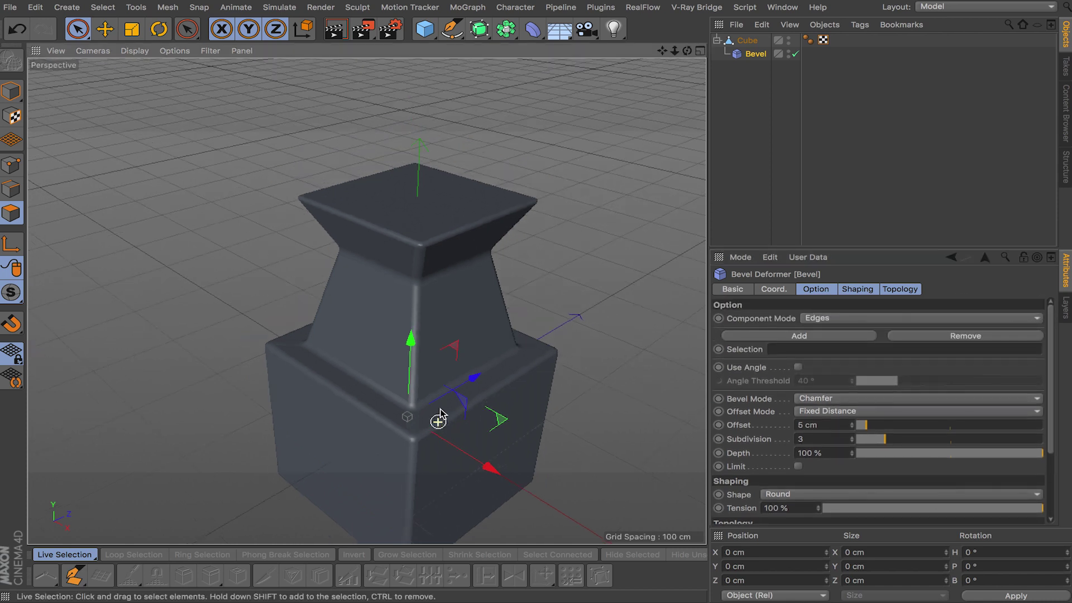
scroll(441, 416, down, 3)
scroll(366, 301, down, 2)
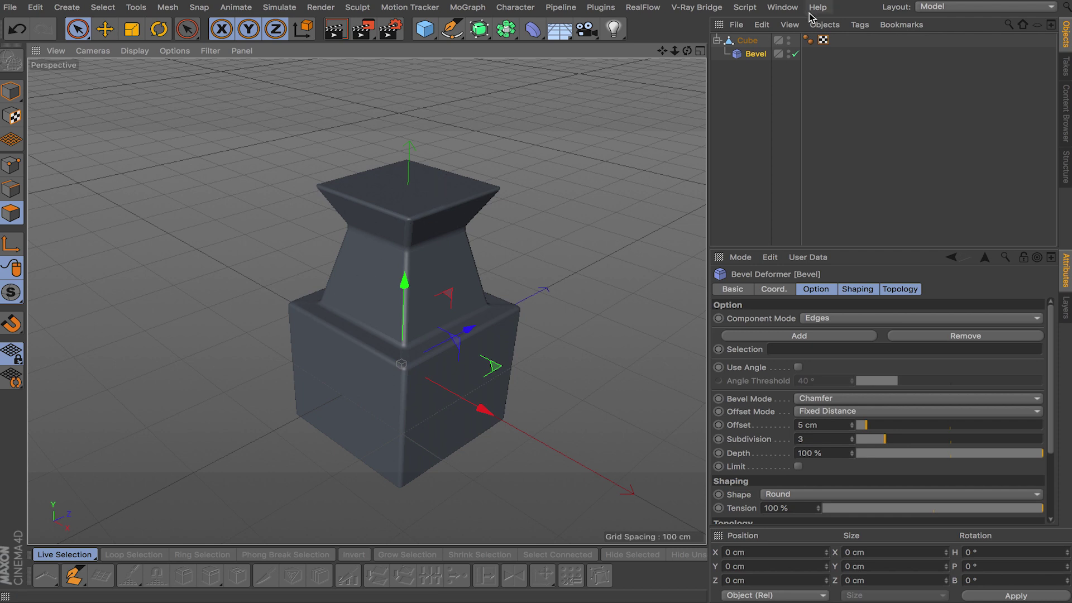
Disable the Bevel deformer on the Cube.
click(796, 54)
scroll(433, 316, down, 2)
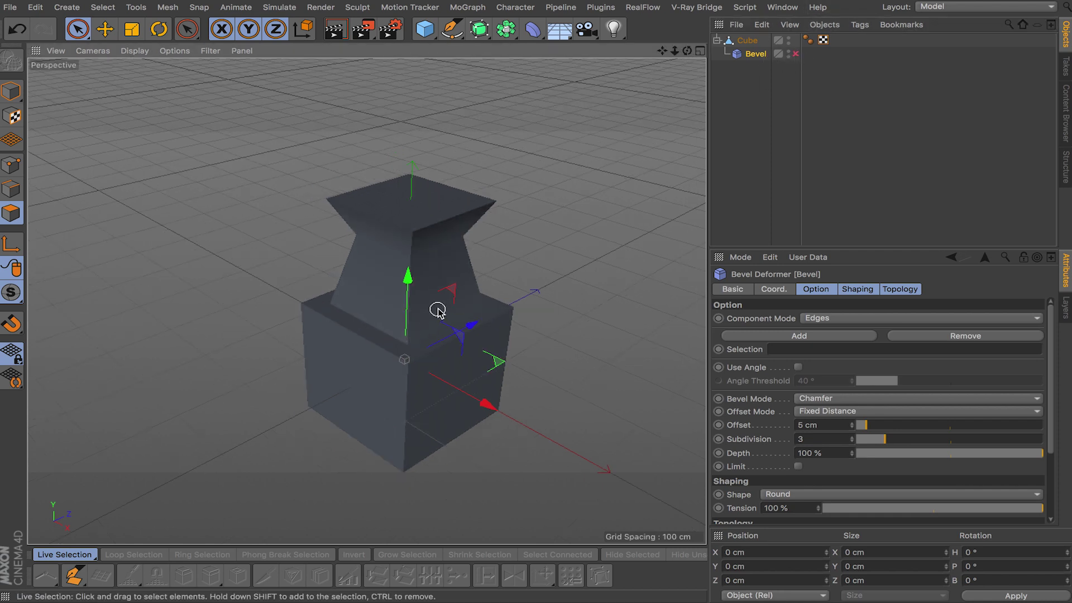
scroll(438, 310, up, 3)
Select the Cube's edges around the top face's rim and around the base's upper rim on all sides.
click(751, 42)
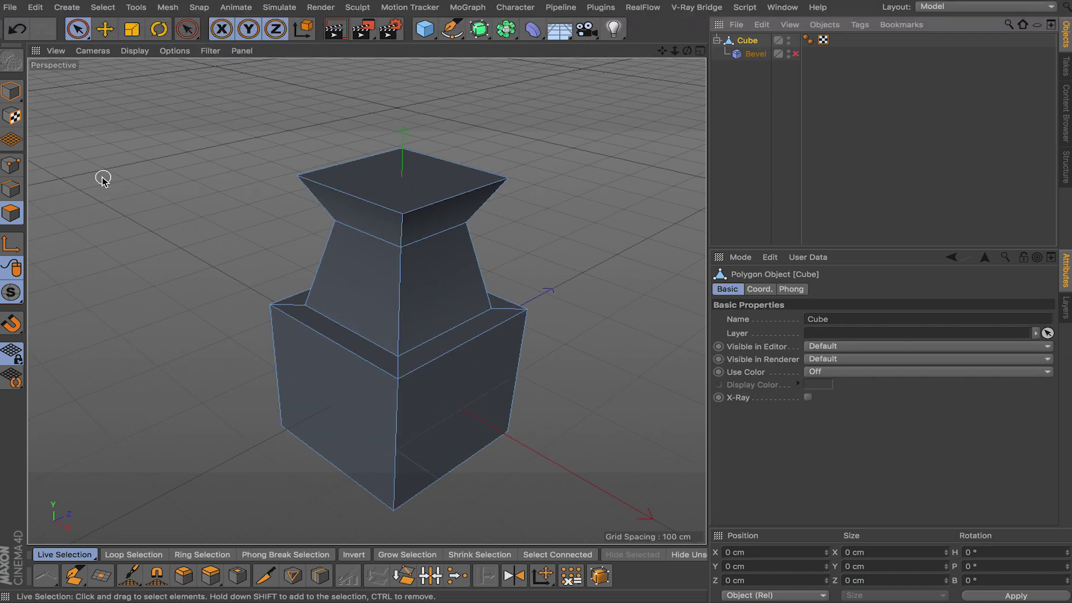
click(11, 189)
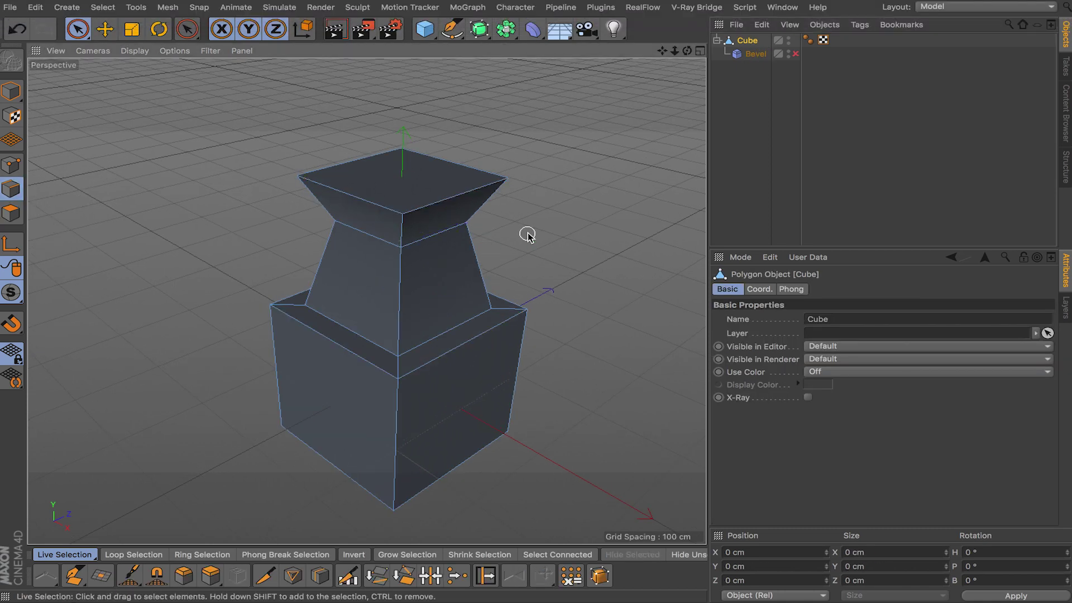
scroll(536, 329, up, 2)
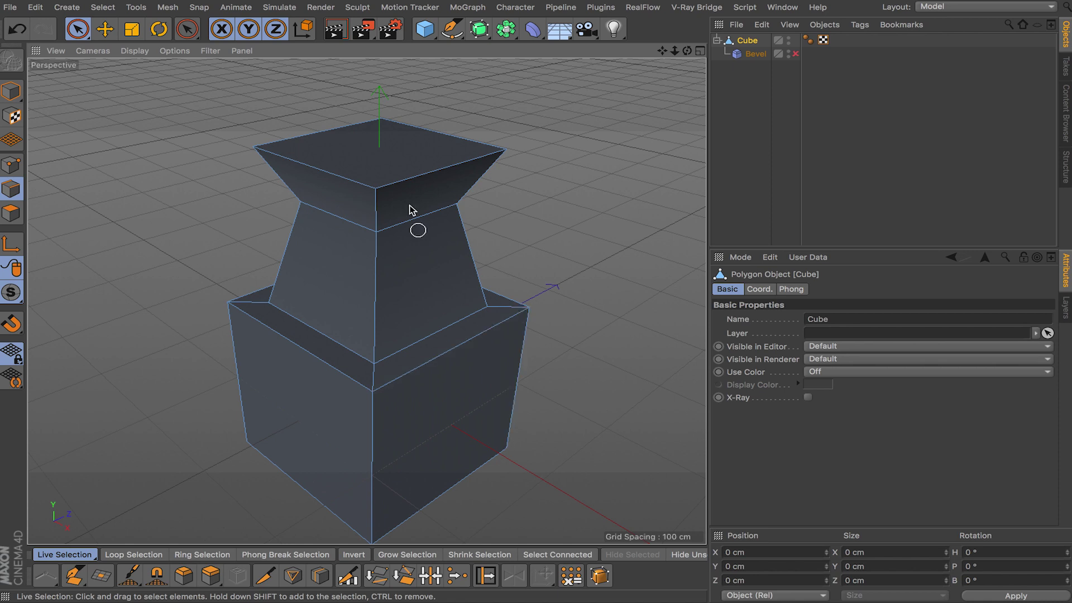
shift+click(425, 178)
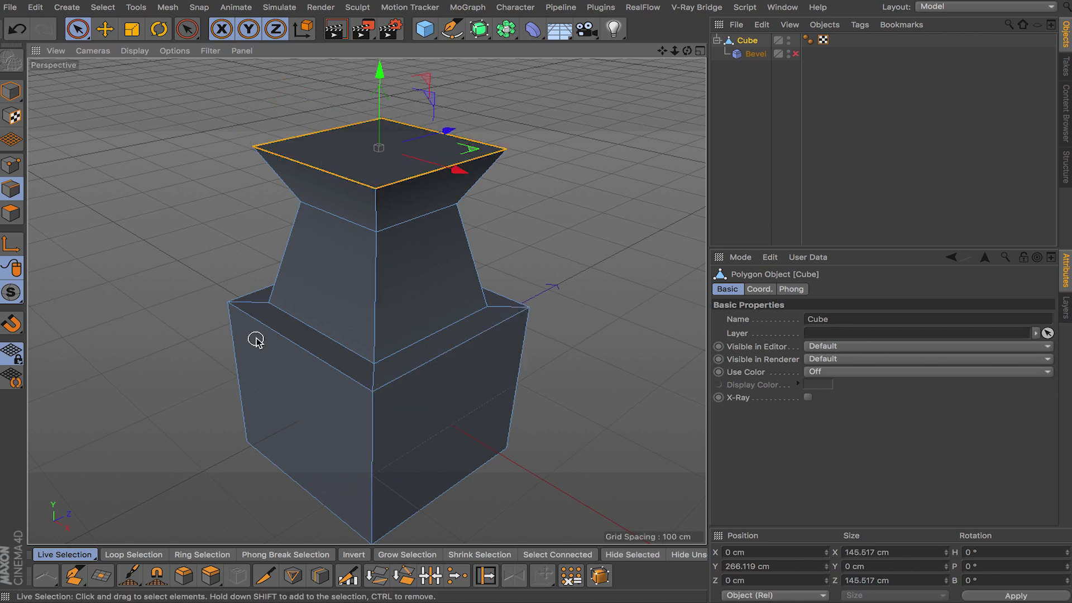
shift+click(310, 350)
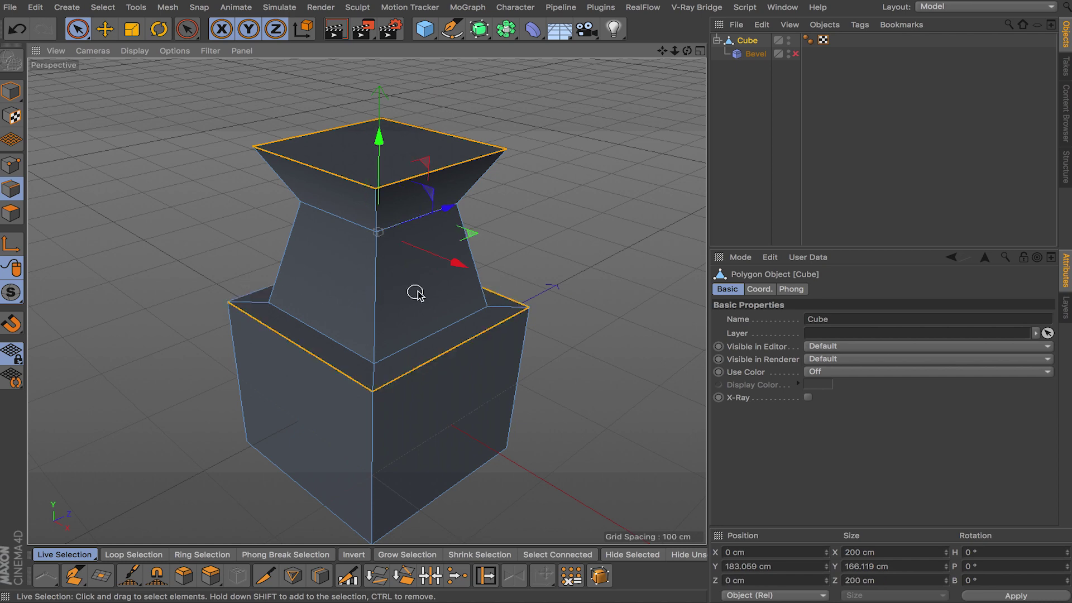
alt+drag(453, 303, 184, 380)
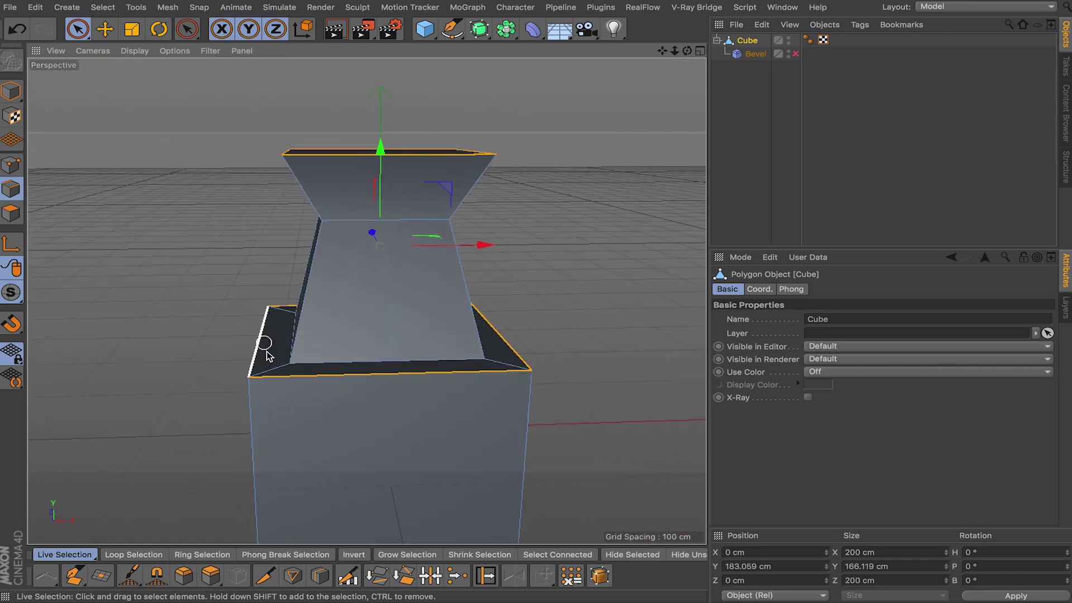
alt+drag(266, 356, 309, 325)
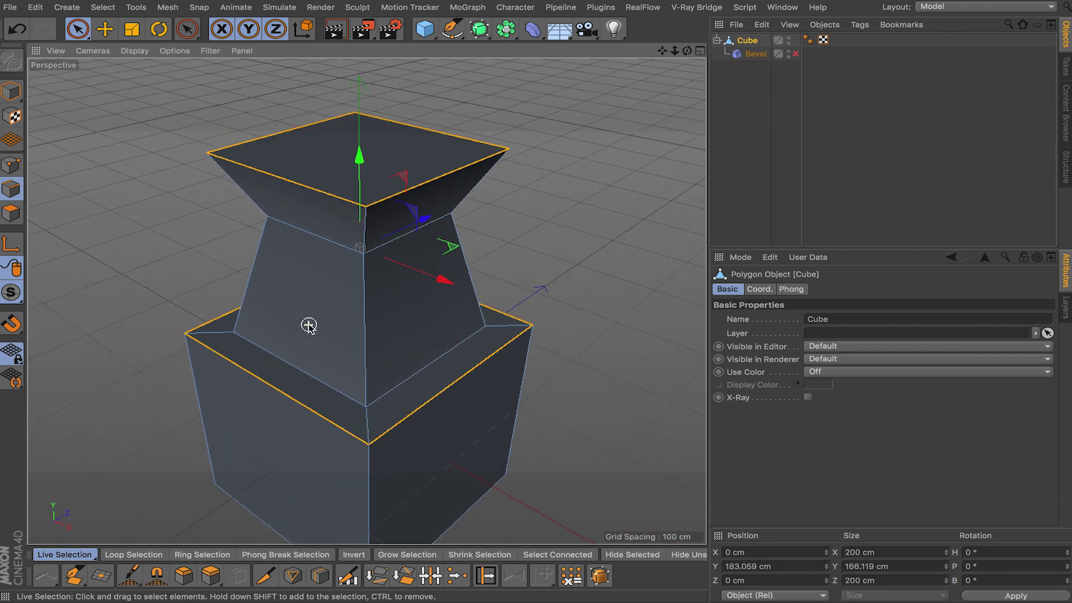
Store the selected rim edges on the Cube as an edge selection tag.
scroll(309, 325, down, 3)
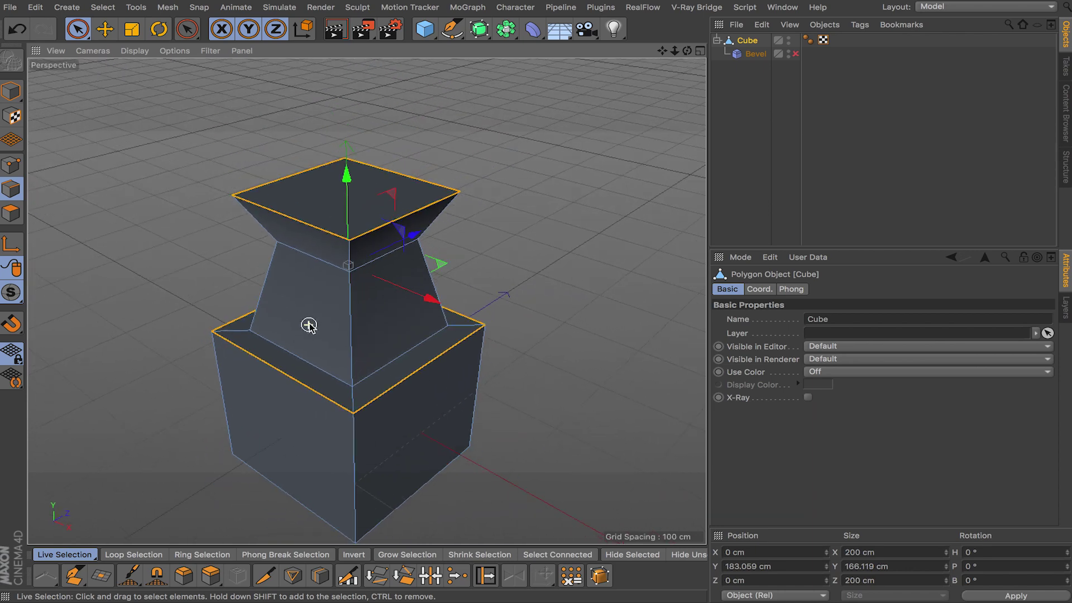
click(104, 7)
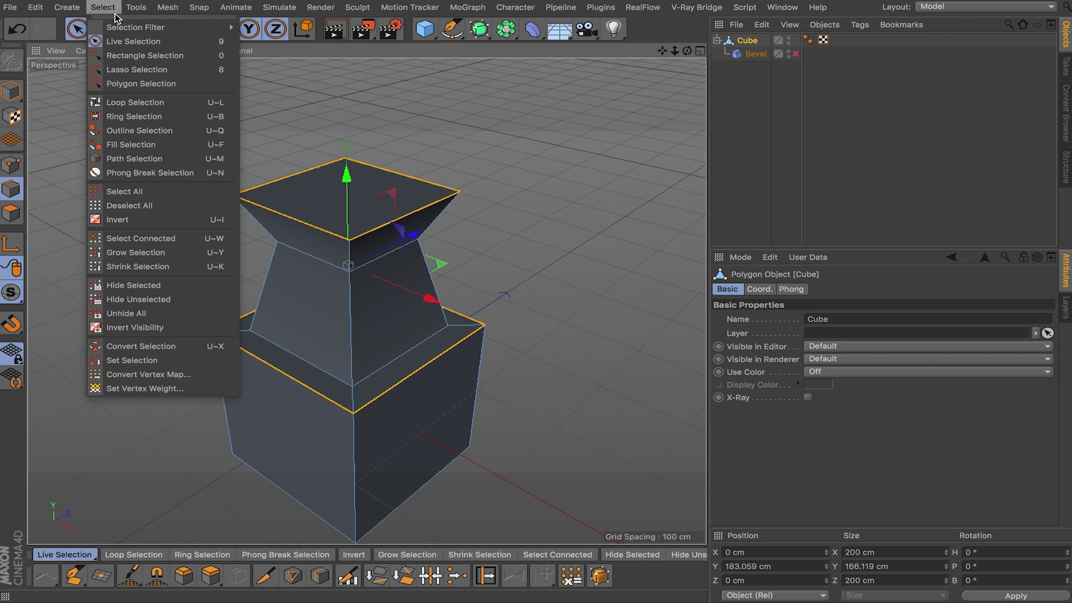
click(146, 360)
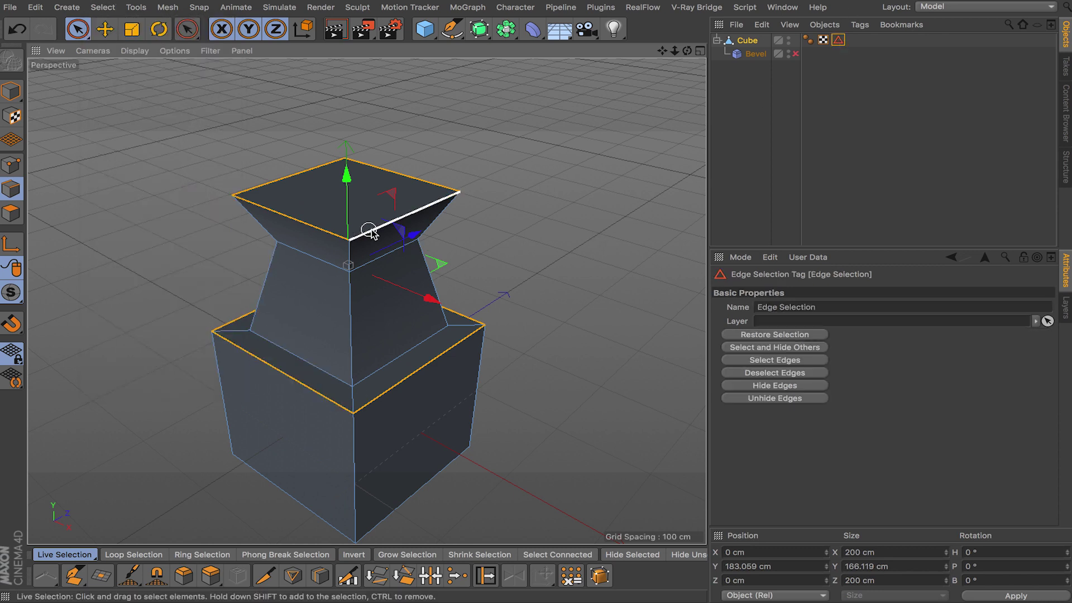
Re-enable the Bevel deformer and restrict it to the Cube's stored Edge Selection.
click(536, 175)
click(760, 55)
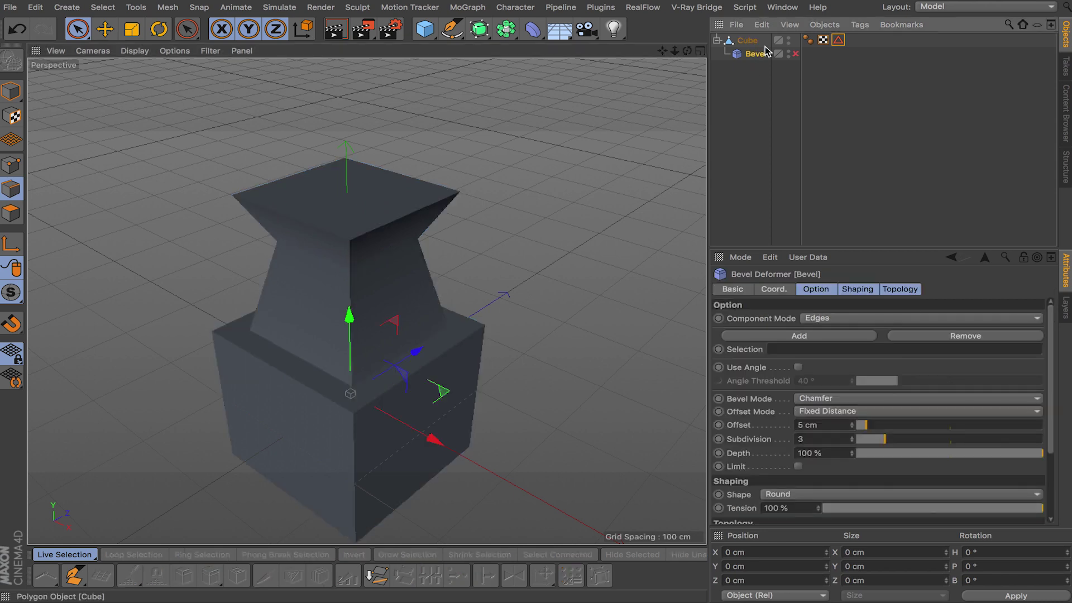
click(795, 55)
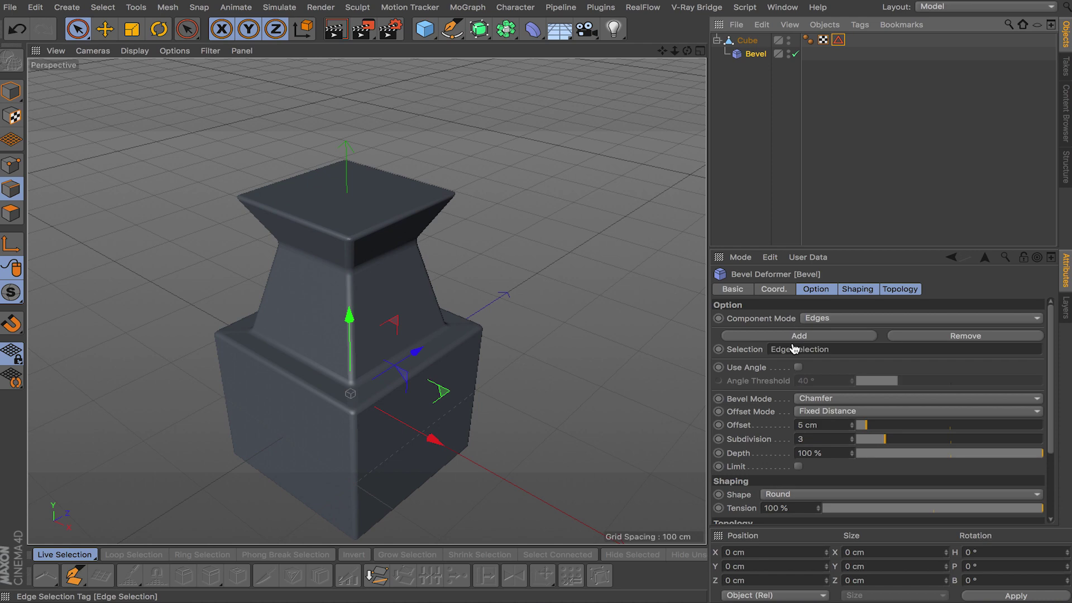
alt+drag(477, 371, 482, 349)
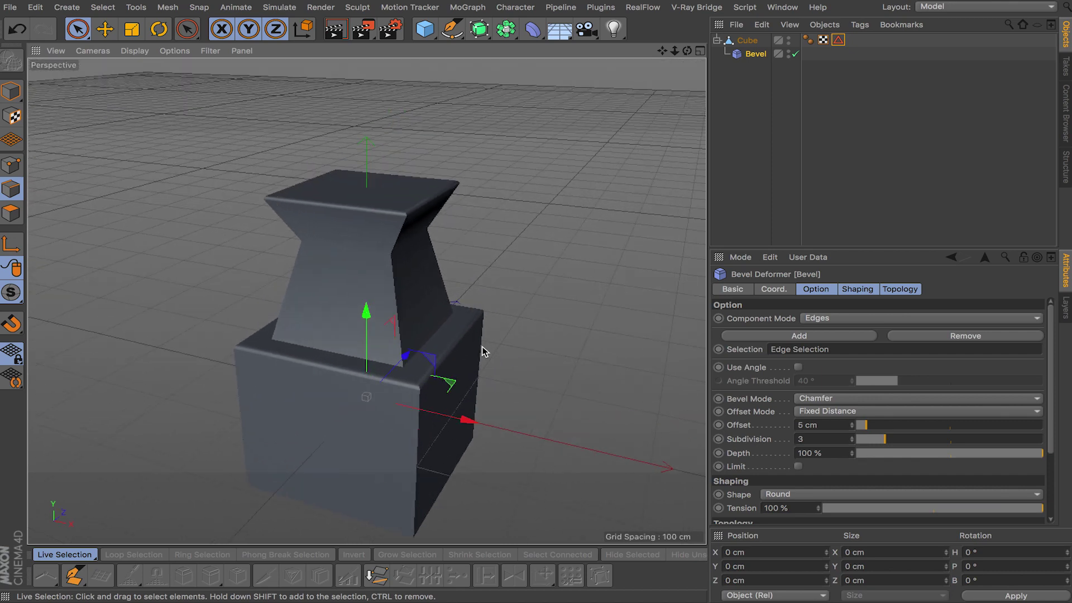
alt+drag(451, 411, 517, 353)
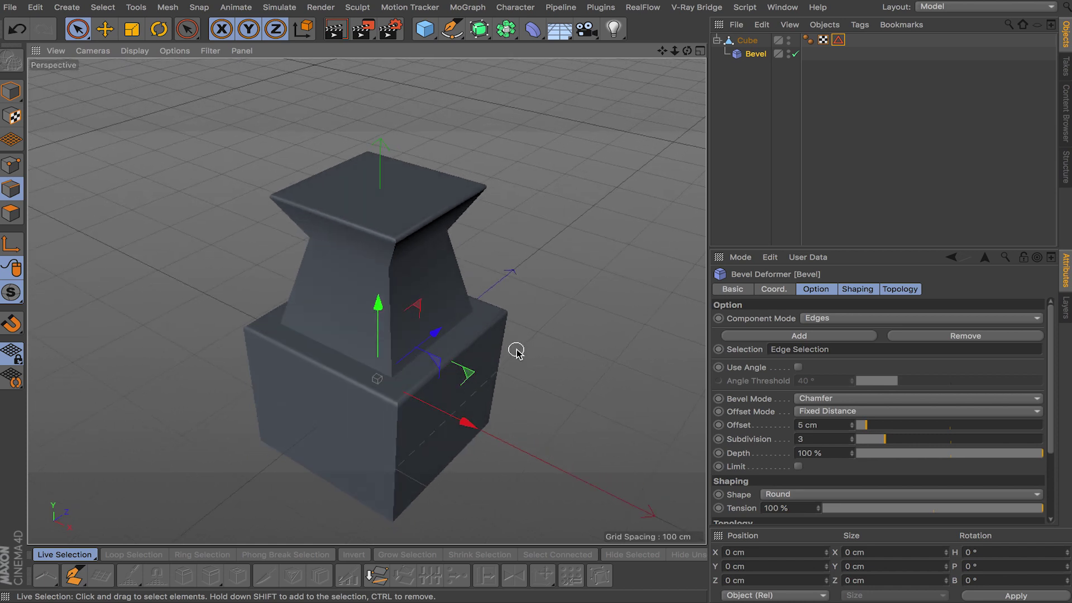
Turn off the Bevel deformer under the Cube before editing its polygons.
click(746, 103)
click(755, 54)
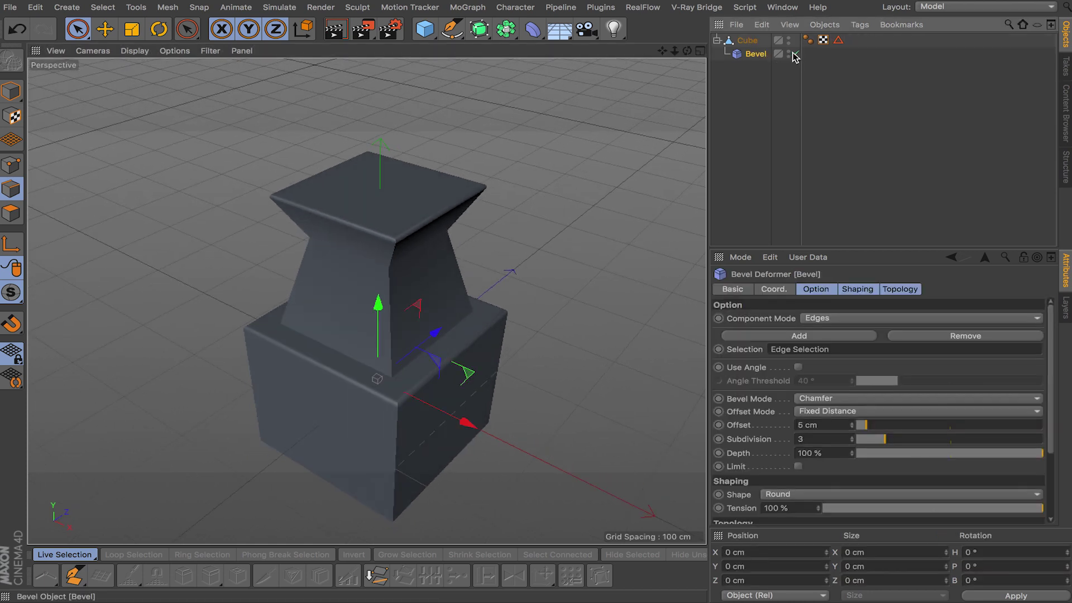
click(795, 54)
Extrude one side face of the Cube's base outward by about 119 cm and scale its end to about 95 cm square.
click(748, 41)
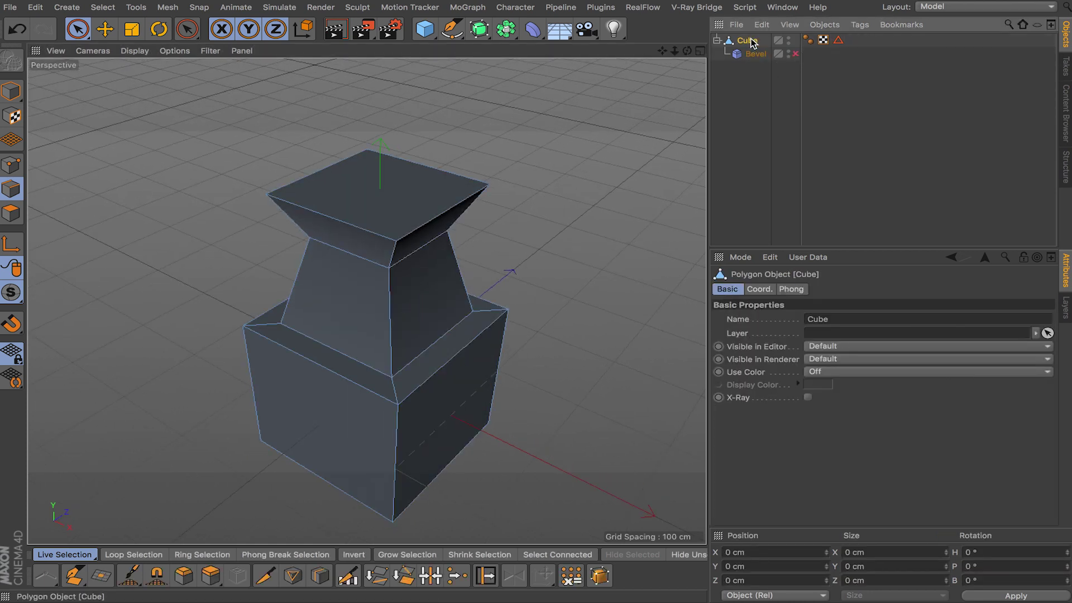
alt+middle_drag(466, 355, 267, 244)
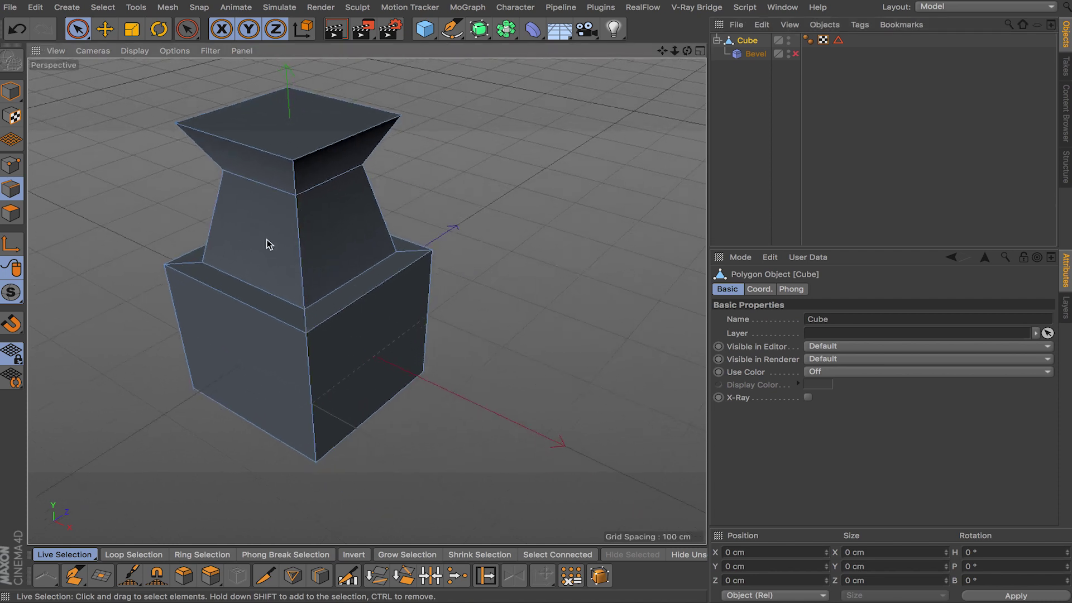
click(17, 221)
click(428, 372)
drag(438, 378, 316, 438)
key(t)
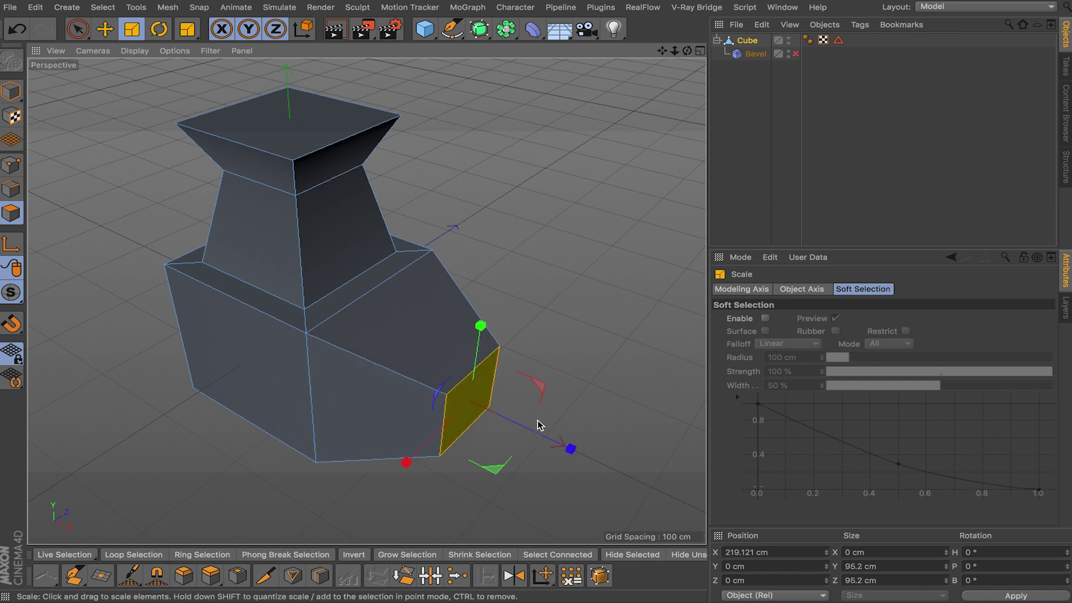
Inset the extension's end face to about 63 cm square and extrude it inward about 55 cm as a recess.
ctrl+drag(575, 377, 379, 427)
key(e)
drag(544, 435, 447, 405)
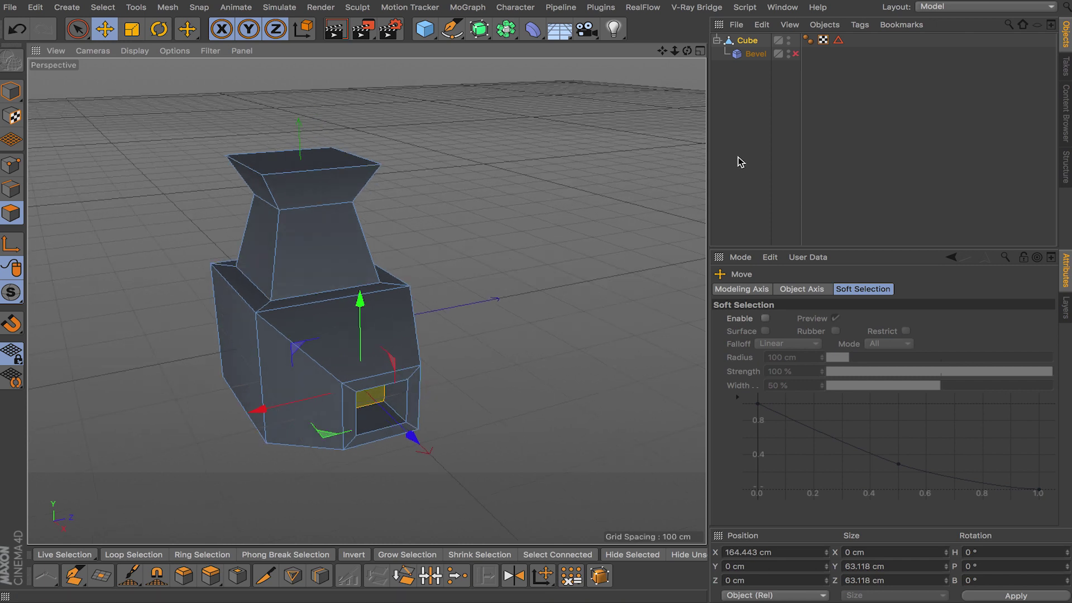
Turn the Bevel deformer back on and inspect the extended model's rounded edges.
click(797, 54)
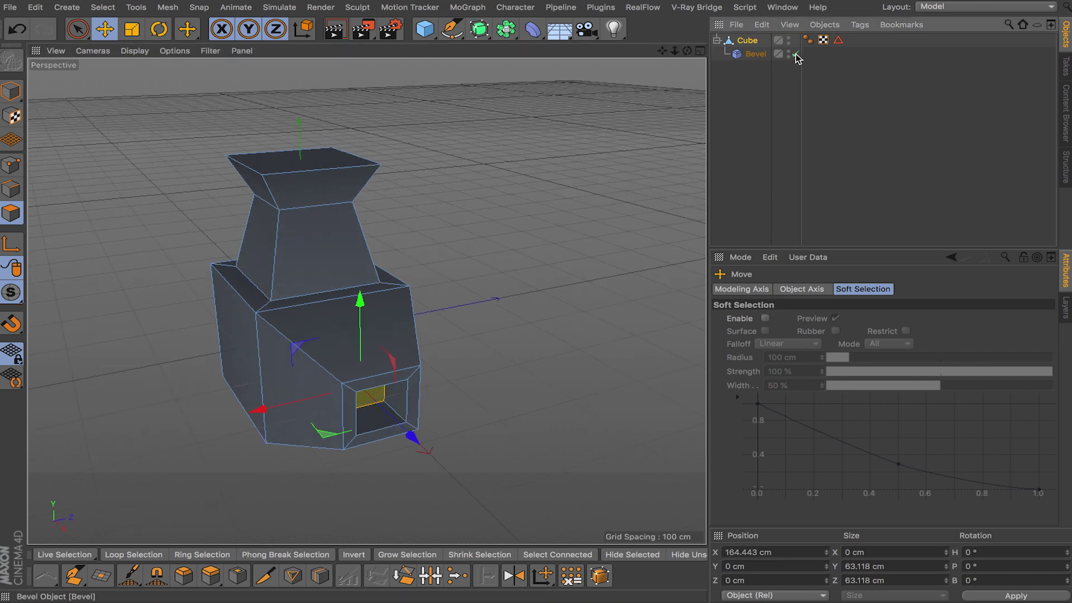
click(759, 77)
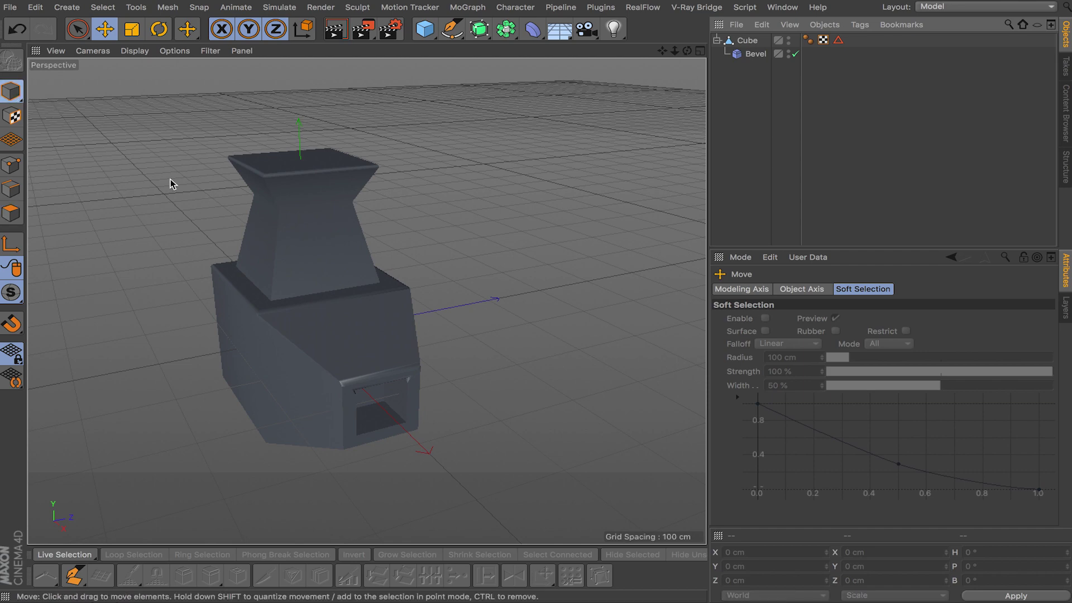
alt+drag(222, 346, 335, 310)
scroll(336, 305, up, 3)
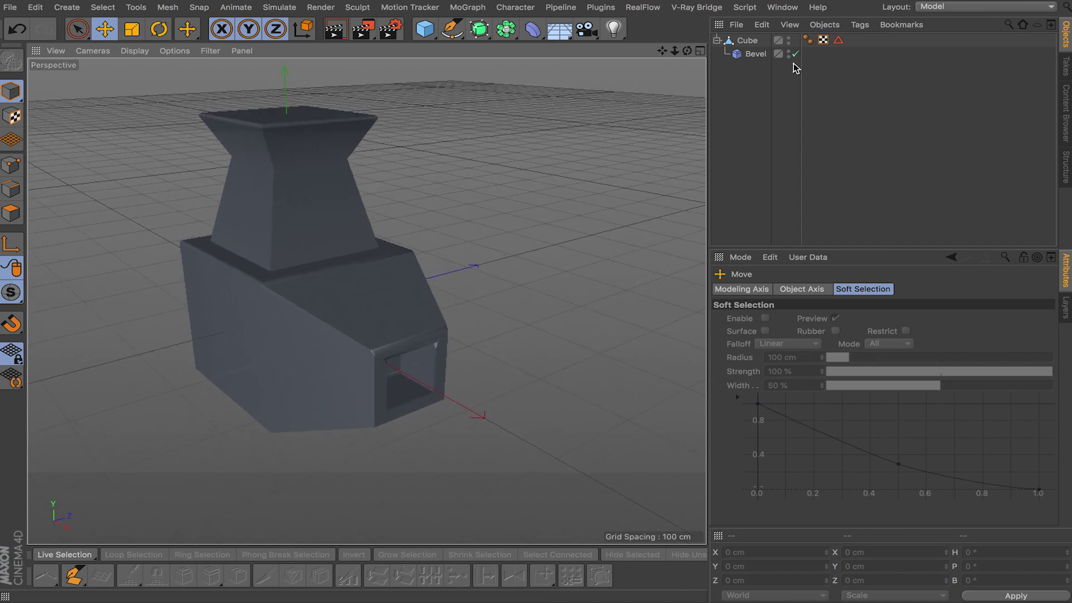
Restore the Cube's stored edge selection in edge mode.
click(748, 40)
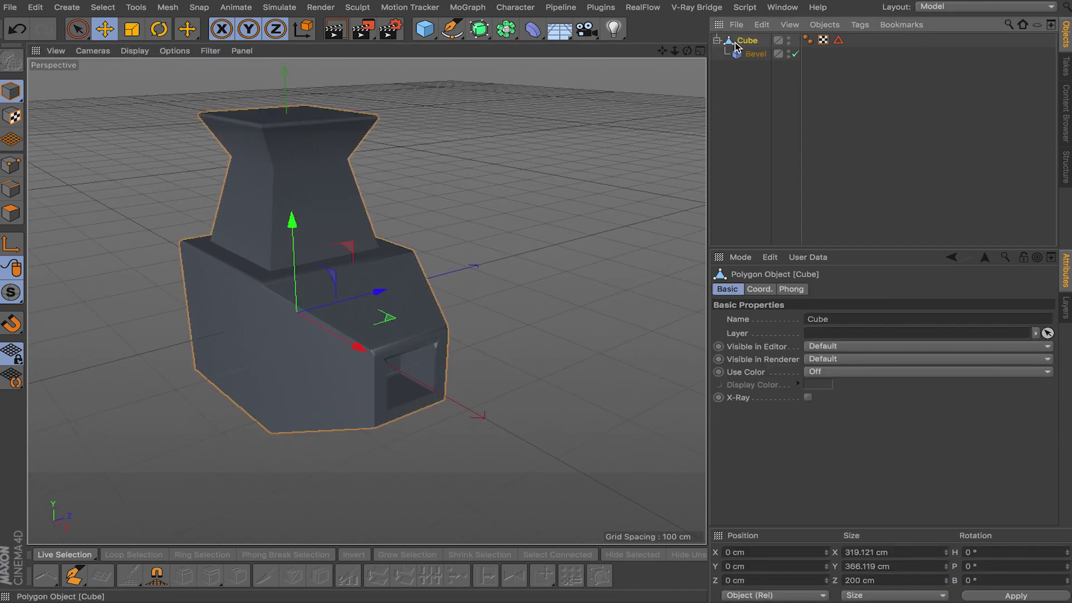
click(18, 190)
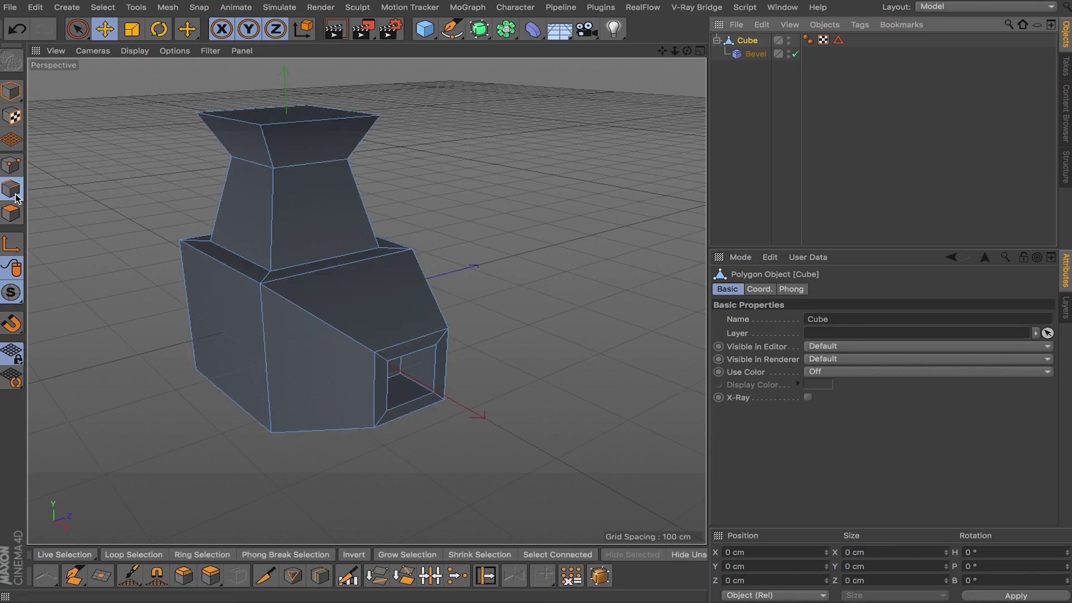
click(838, 39)
click(774, 334)
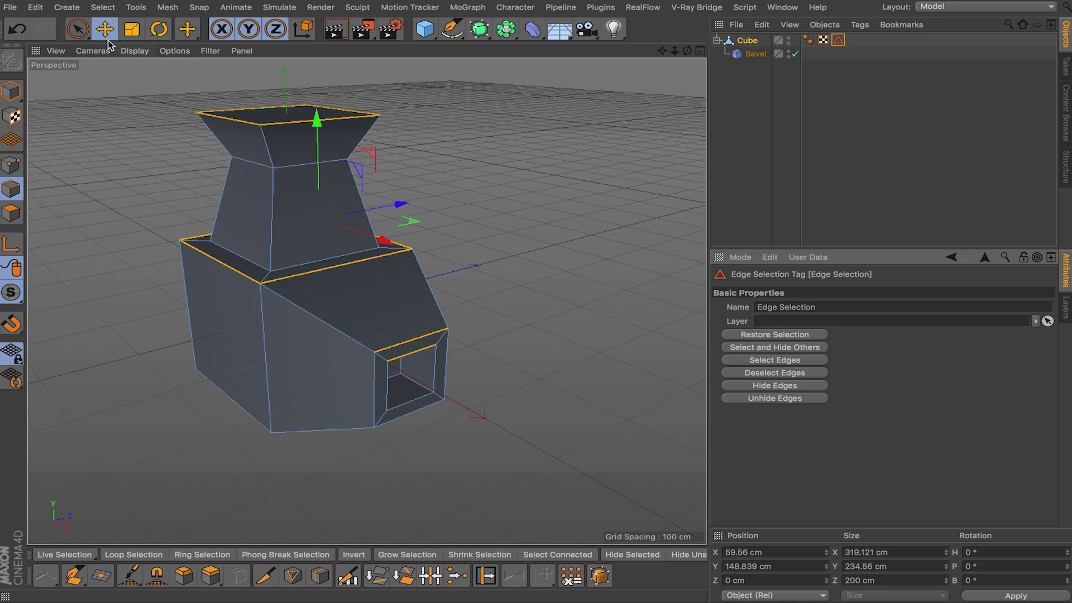
Add the remaining outer rim edges of the extension's opening to the selection and update the stored edge selection.
click(78, 30)
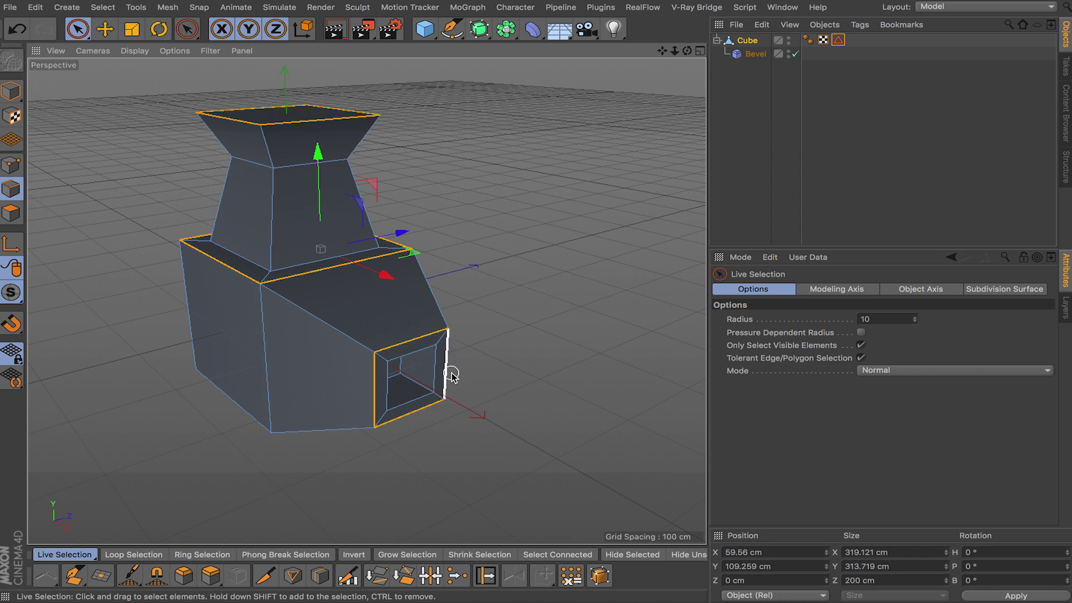
alt+drag(461, 364, 402, 201)
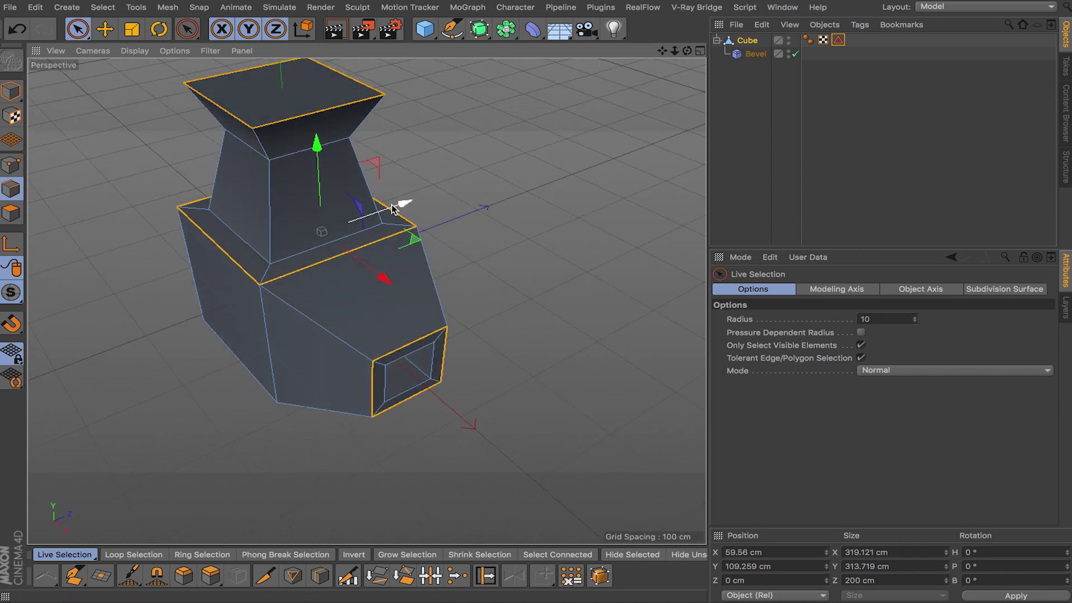
click(103, 7)
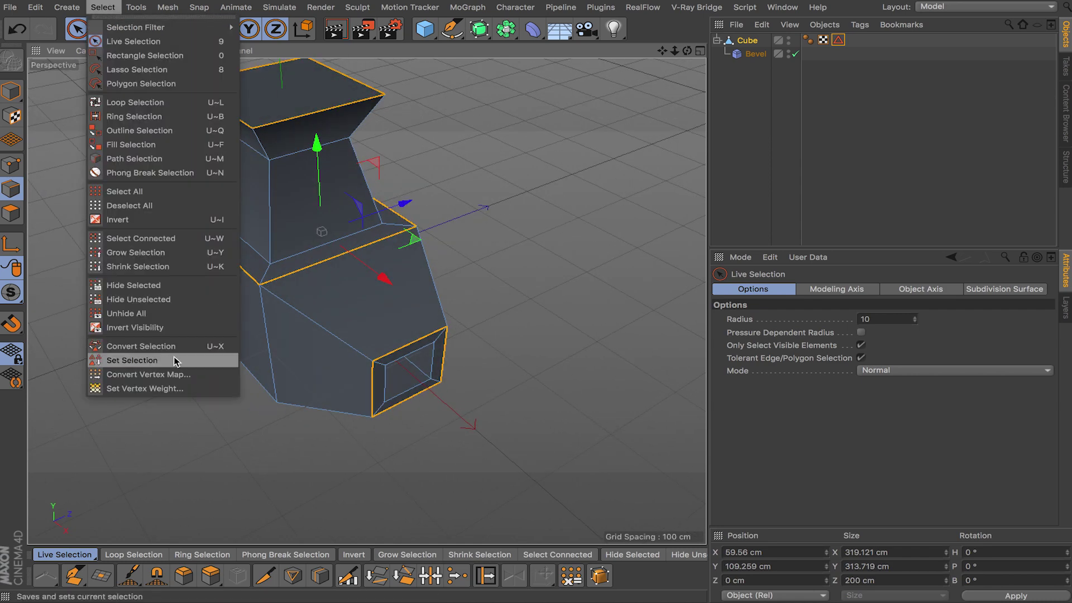
click(135, 360)
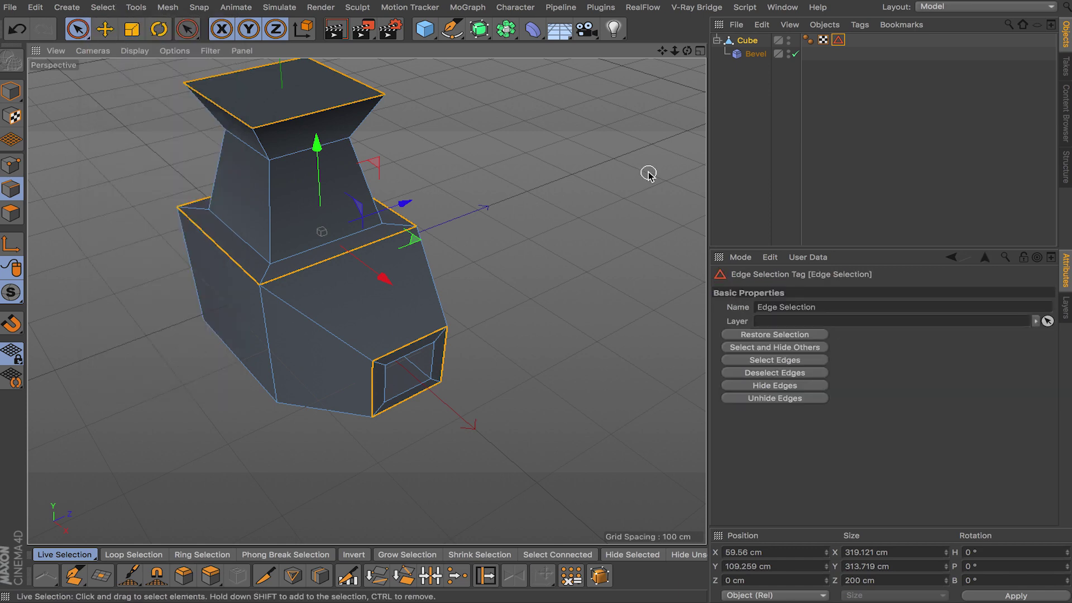
Examine the Bevel deformer's rounding on the extension's opening, the base rim and their corners from several angles.
click(755, 54)
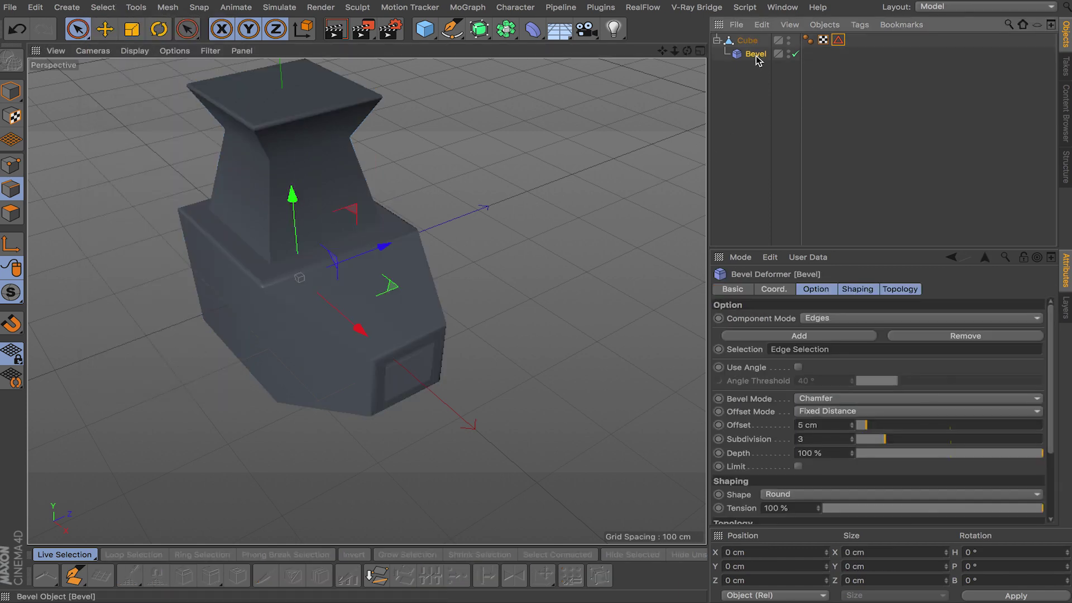
alt+drag(467, 417, 493, 385)
scroll(440, 364, down, 2)
scroll(438, 355, up, 6)
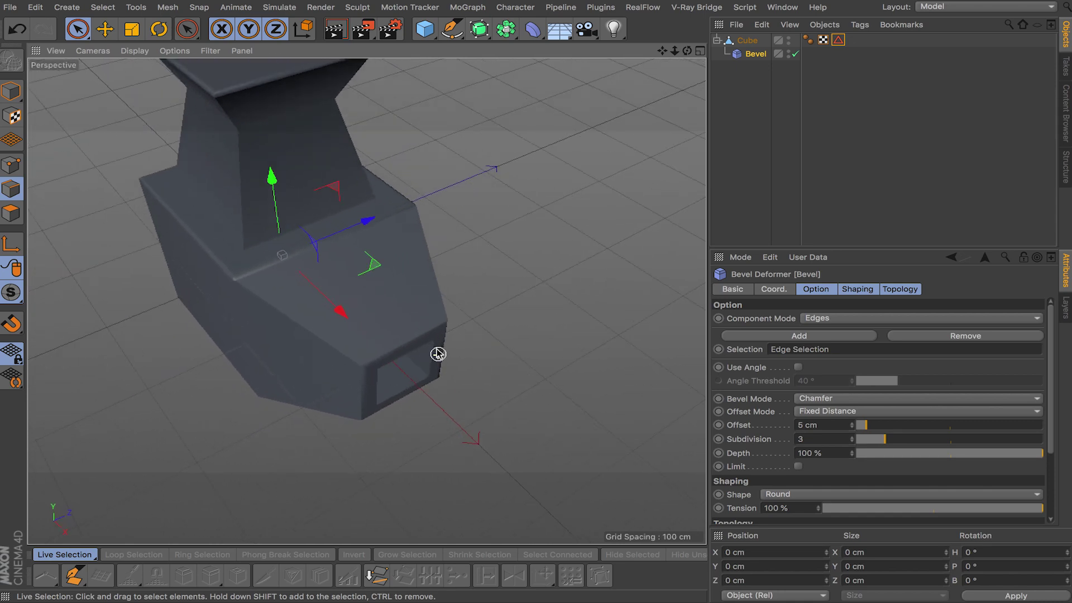
alt+drag(436, 338, 409, 463)
alt+middle_drag(420, 359, 497, 339)
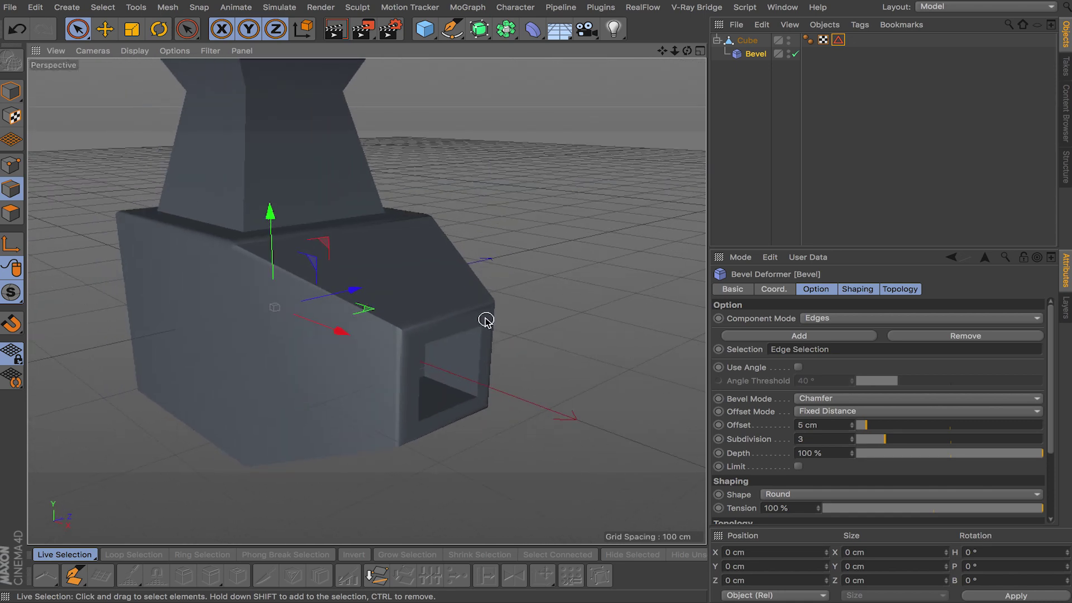
scroll(485, 319, down, 1)
scroll(430, 326, up, 2)
alt+right_drag(430, 326, 467, 243)
alt+middle_drag(474, 301, 476, 333)
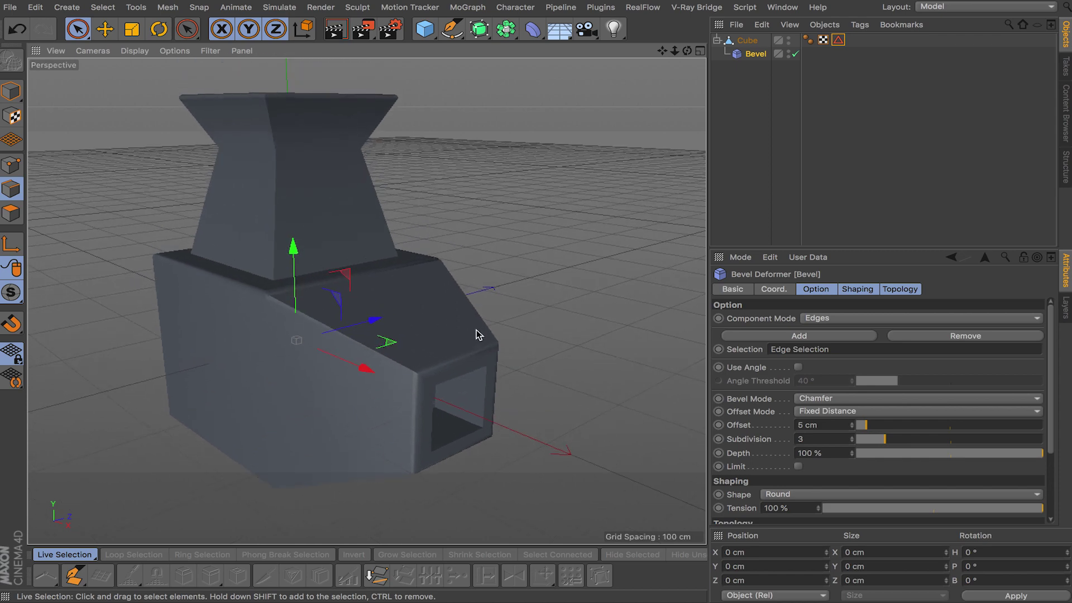
alt+right_drag(265, 352, 300, 307)
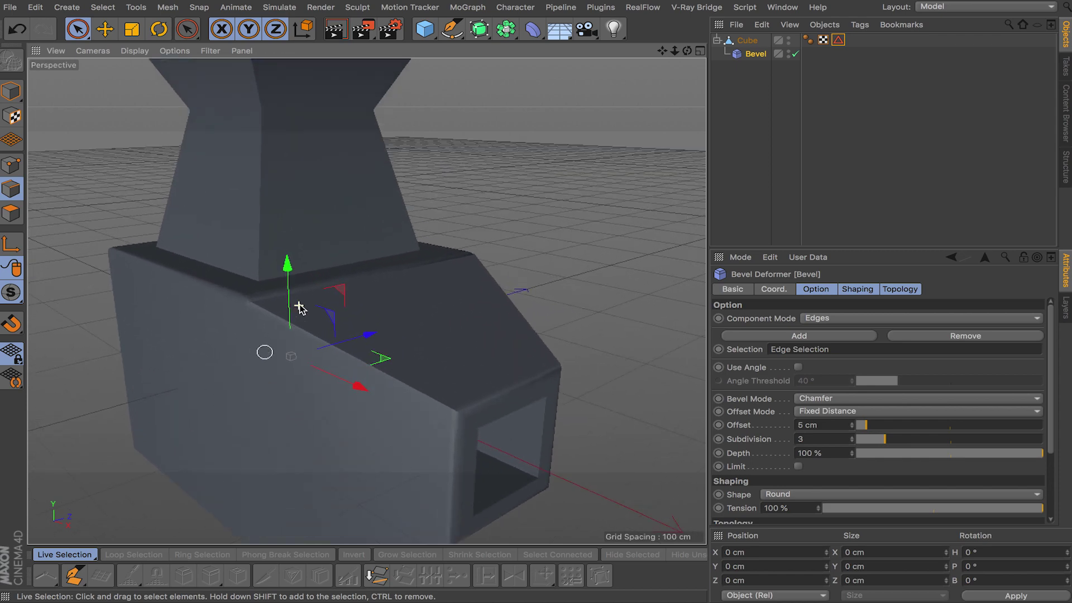
alt+drag(367, 312, 478, 230)
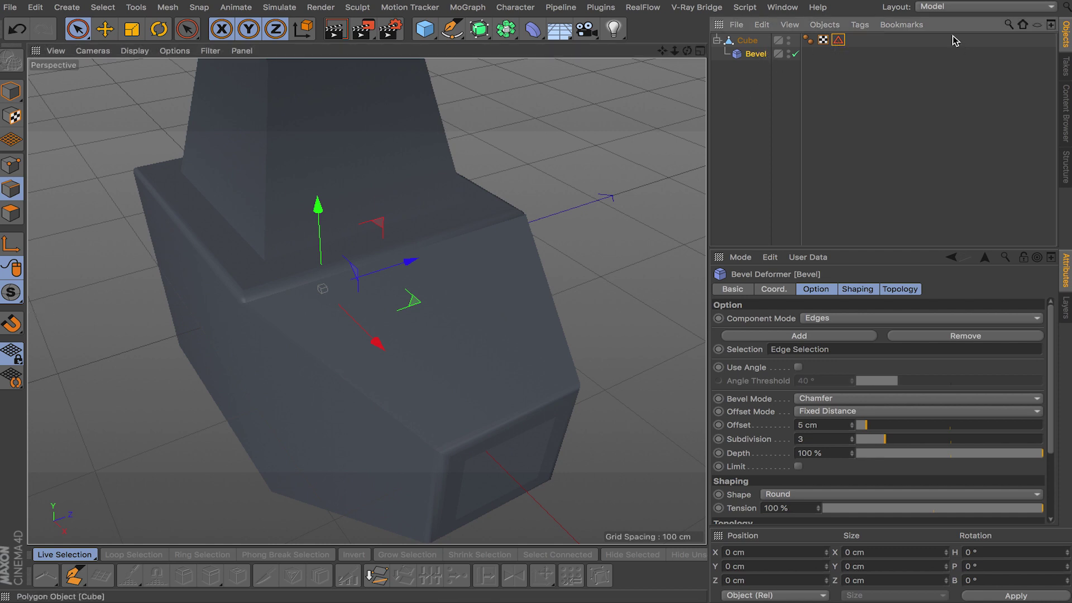
With the Bevel deformer off, deselect the base rim edge above the extension's sloping top face and update the stored edge selection.
click(839, 40)
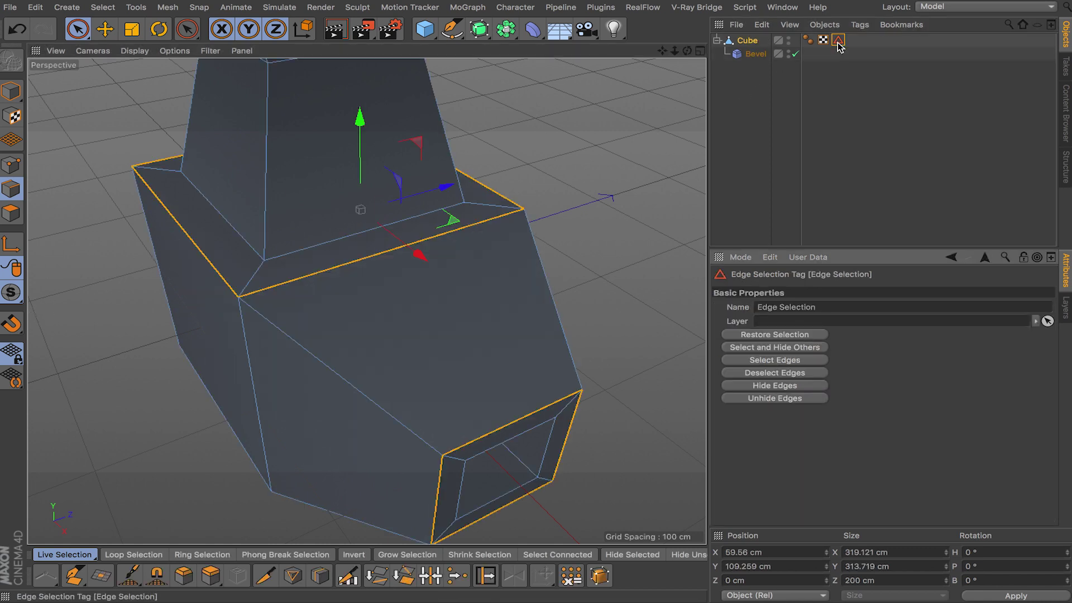
click(796, 54)
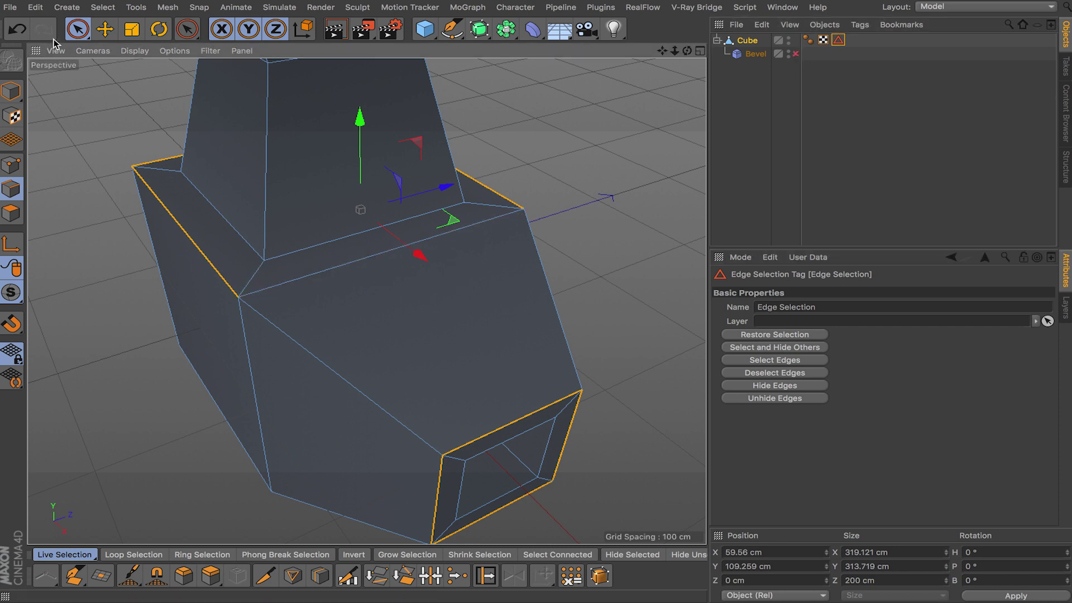
click(102, 7)
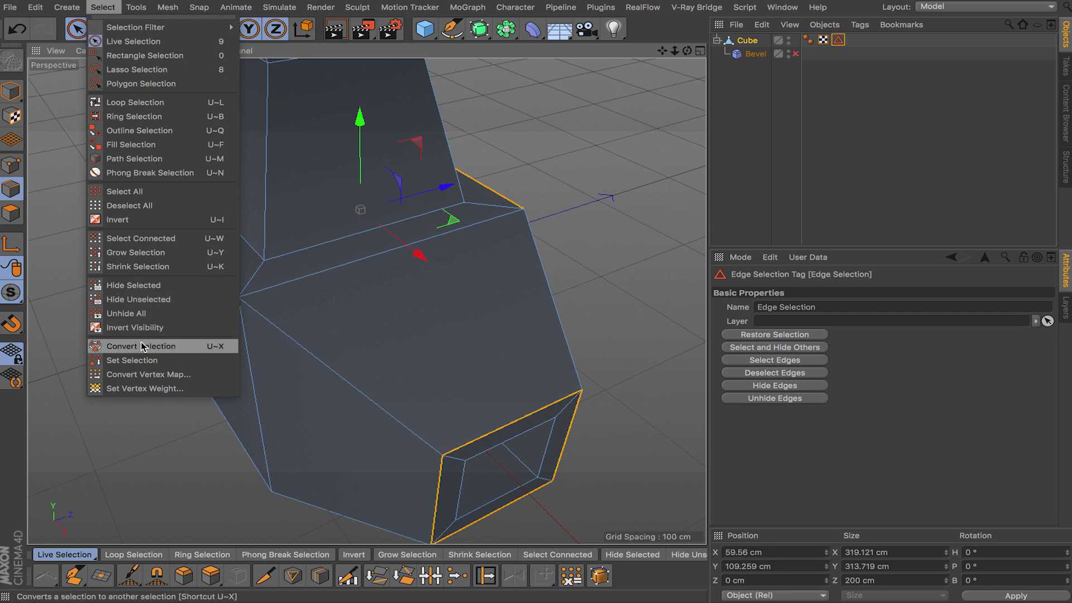
click(144, 362)
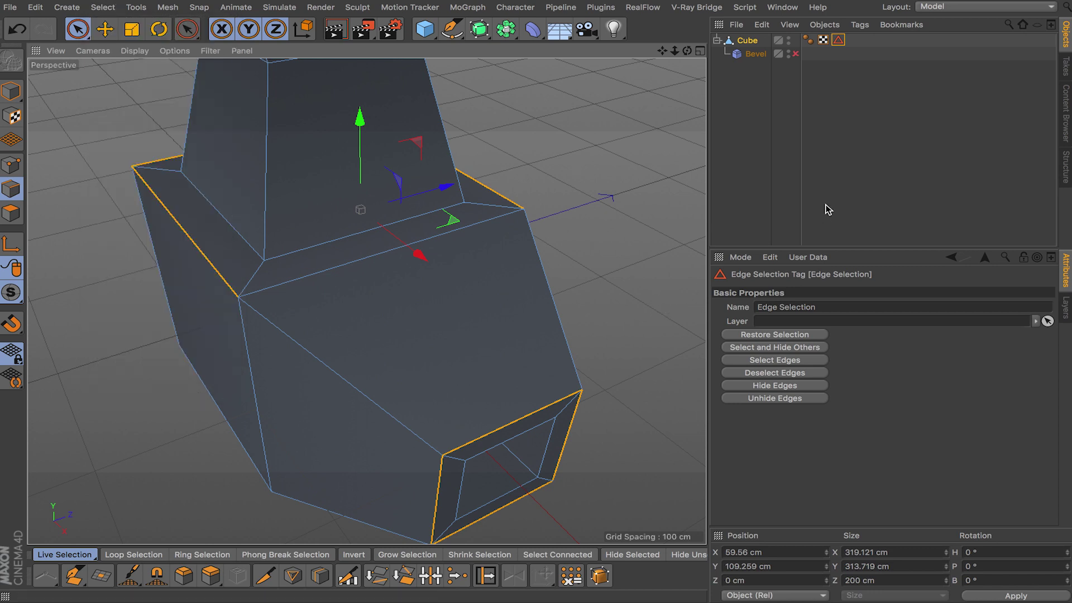
Turn the Bevel deformer back on, switch to model mode and deselect everything to inspect the rounding without the removed rim edge.
click(797, 54)
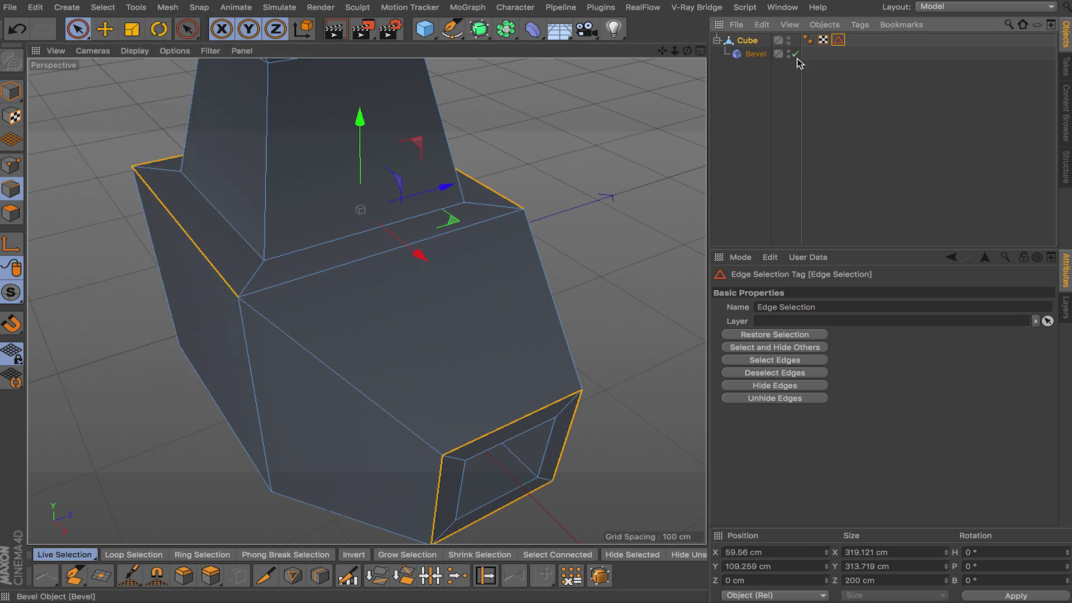
click(12, 91)
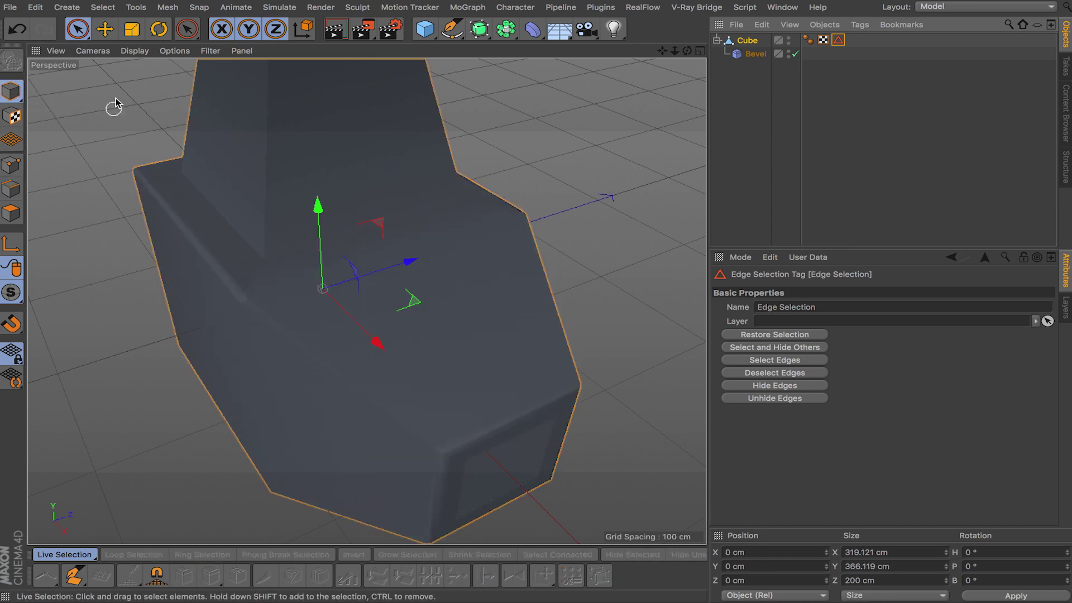
click(79, 30)
click(57, 165)
alt+drag(244, 364, 268, 353)
alt+right_drag(268, 353, 204, 100)
Display the model with Gouraud Shading (Lines) and bring the whole shape into view.
click(128, 52)
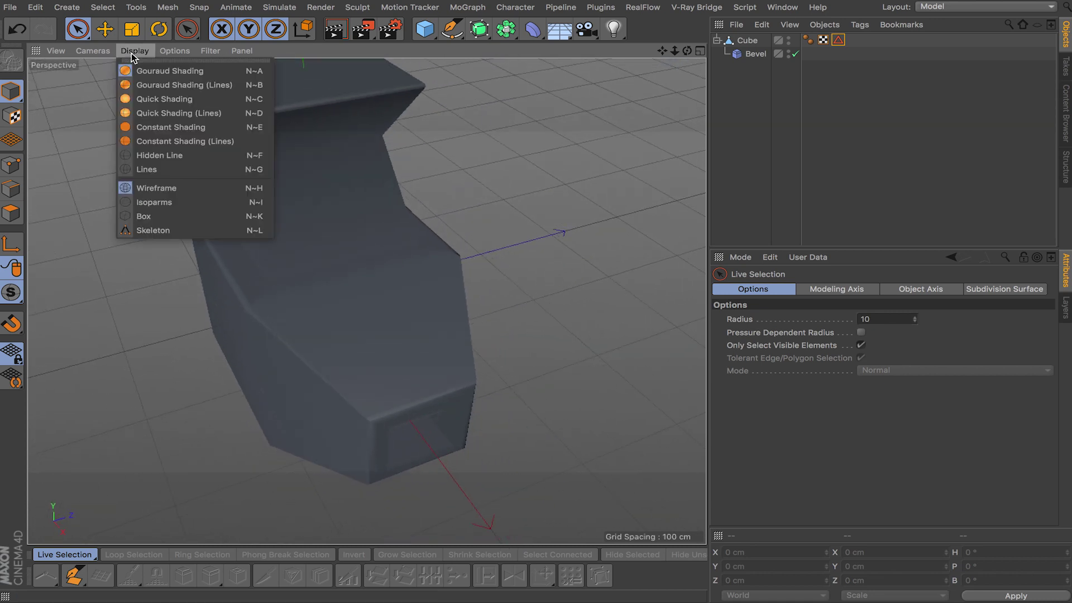
click(138, 83)
alt+drag(300, 216, 385, 281)
scroll(353, 304, down, 2)
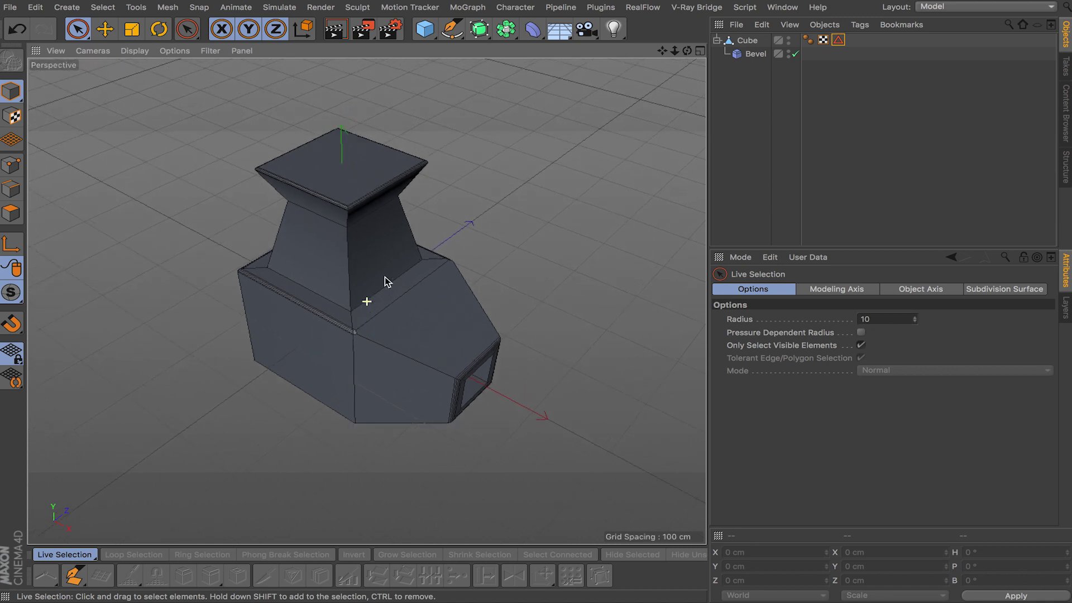
Select the Bevel deformer and compare the model with its rounding switched off and on.
click(756, 54)
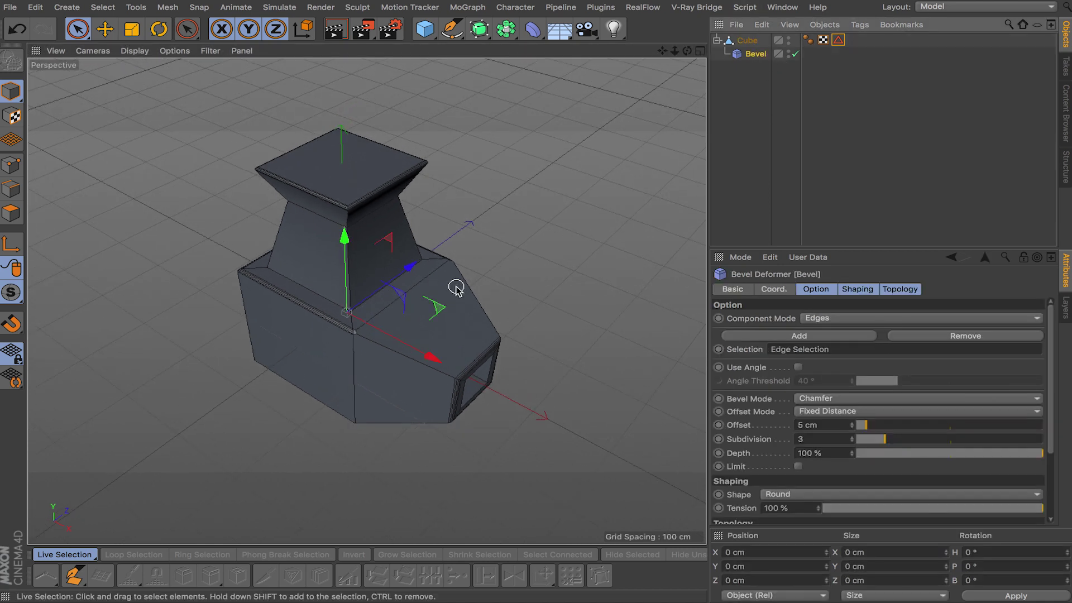
click(797, 55)
click(797, 55)
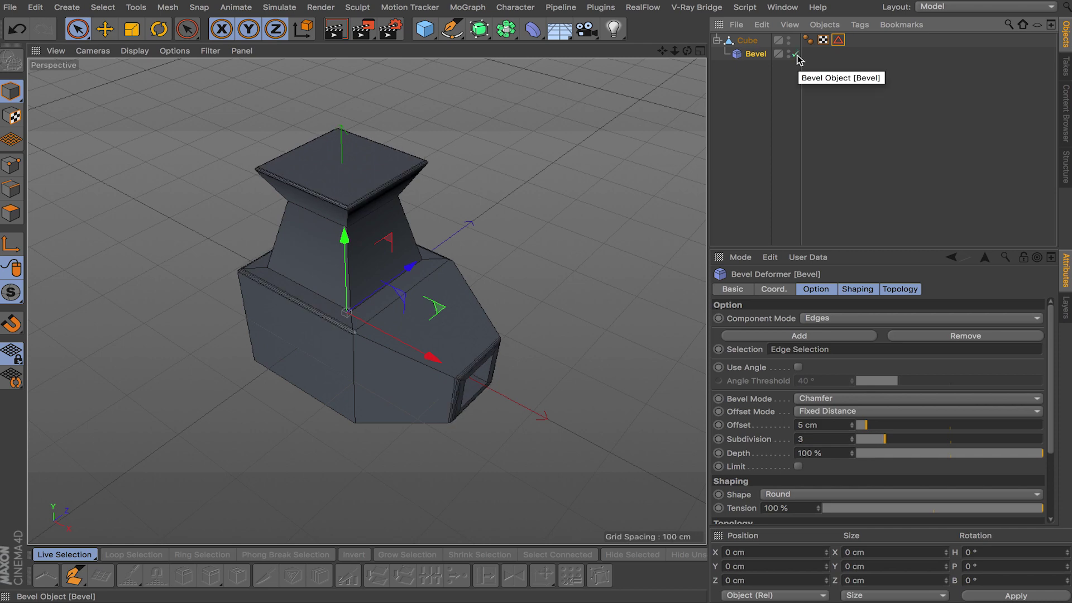